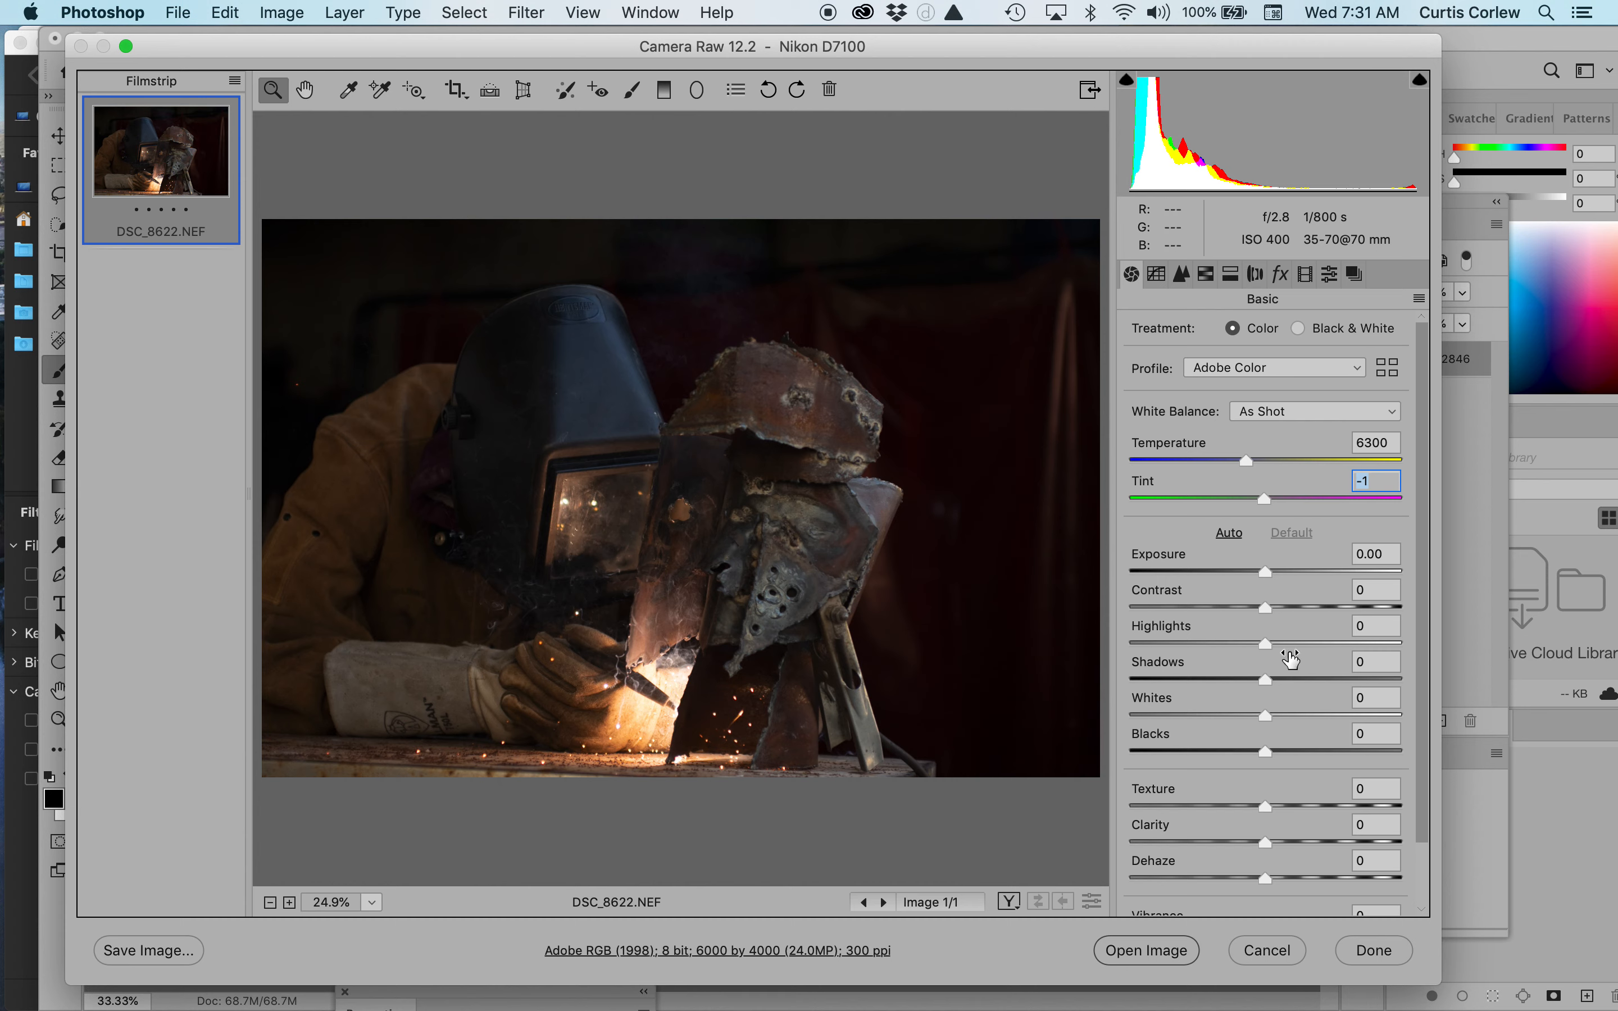
Set the raw photo's Clarity to +29 and open it in Photoshop as a smart object
left_click_drag(1265, 843, 1307, 846)
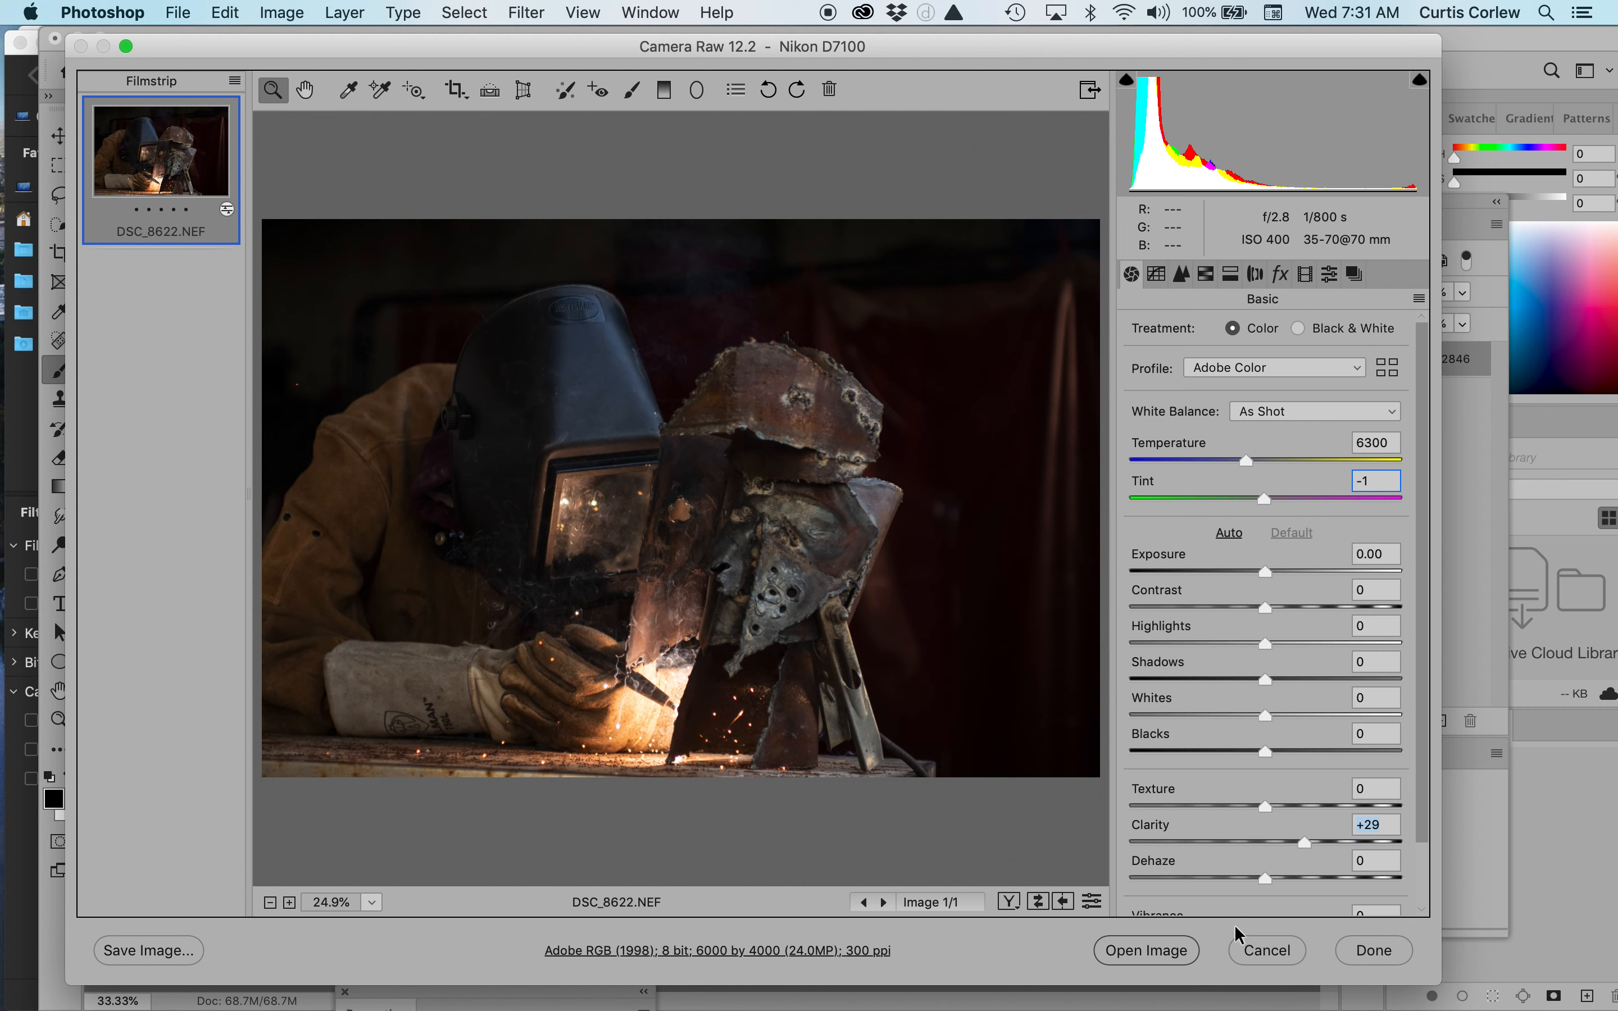
key("shift")
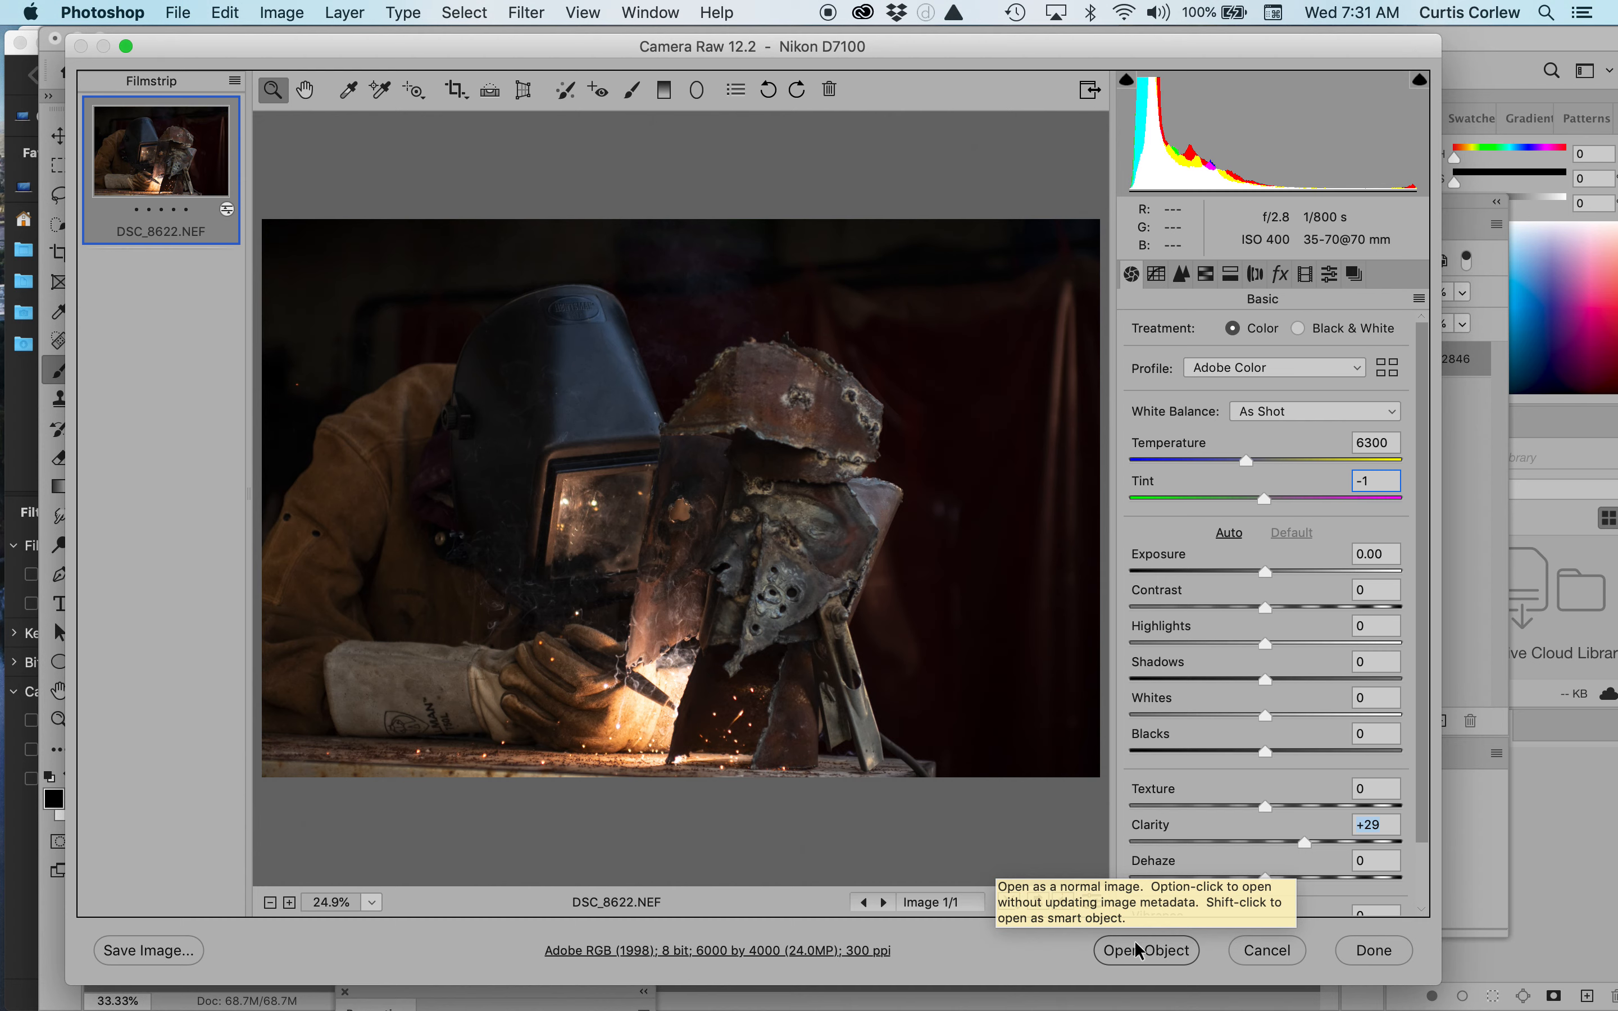
key("shift")
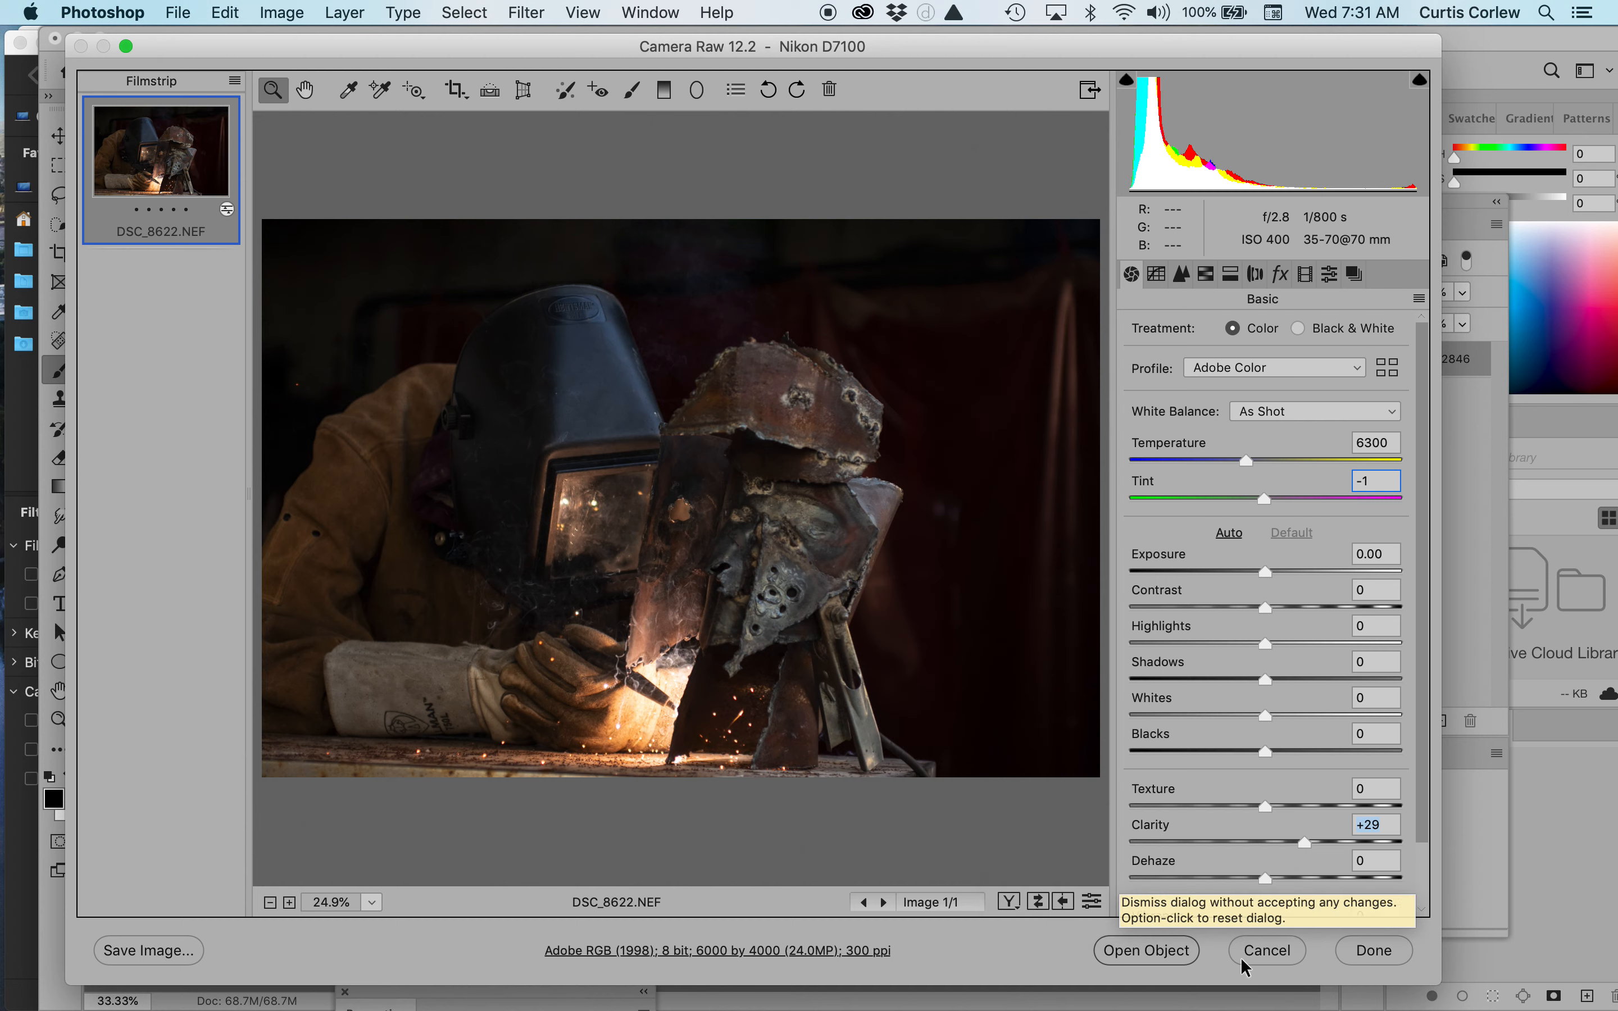
left_click(1144, 951, "shift")
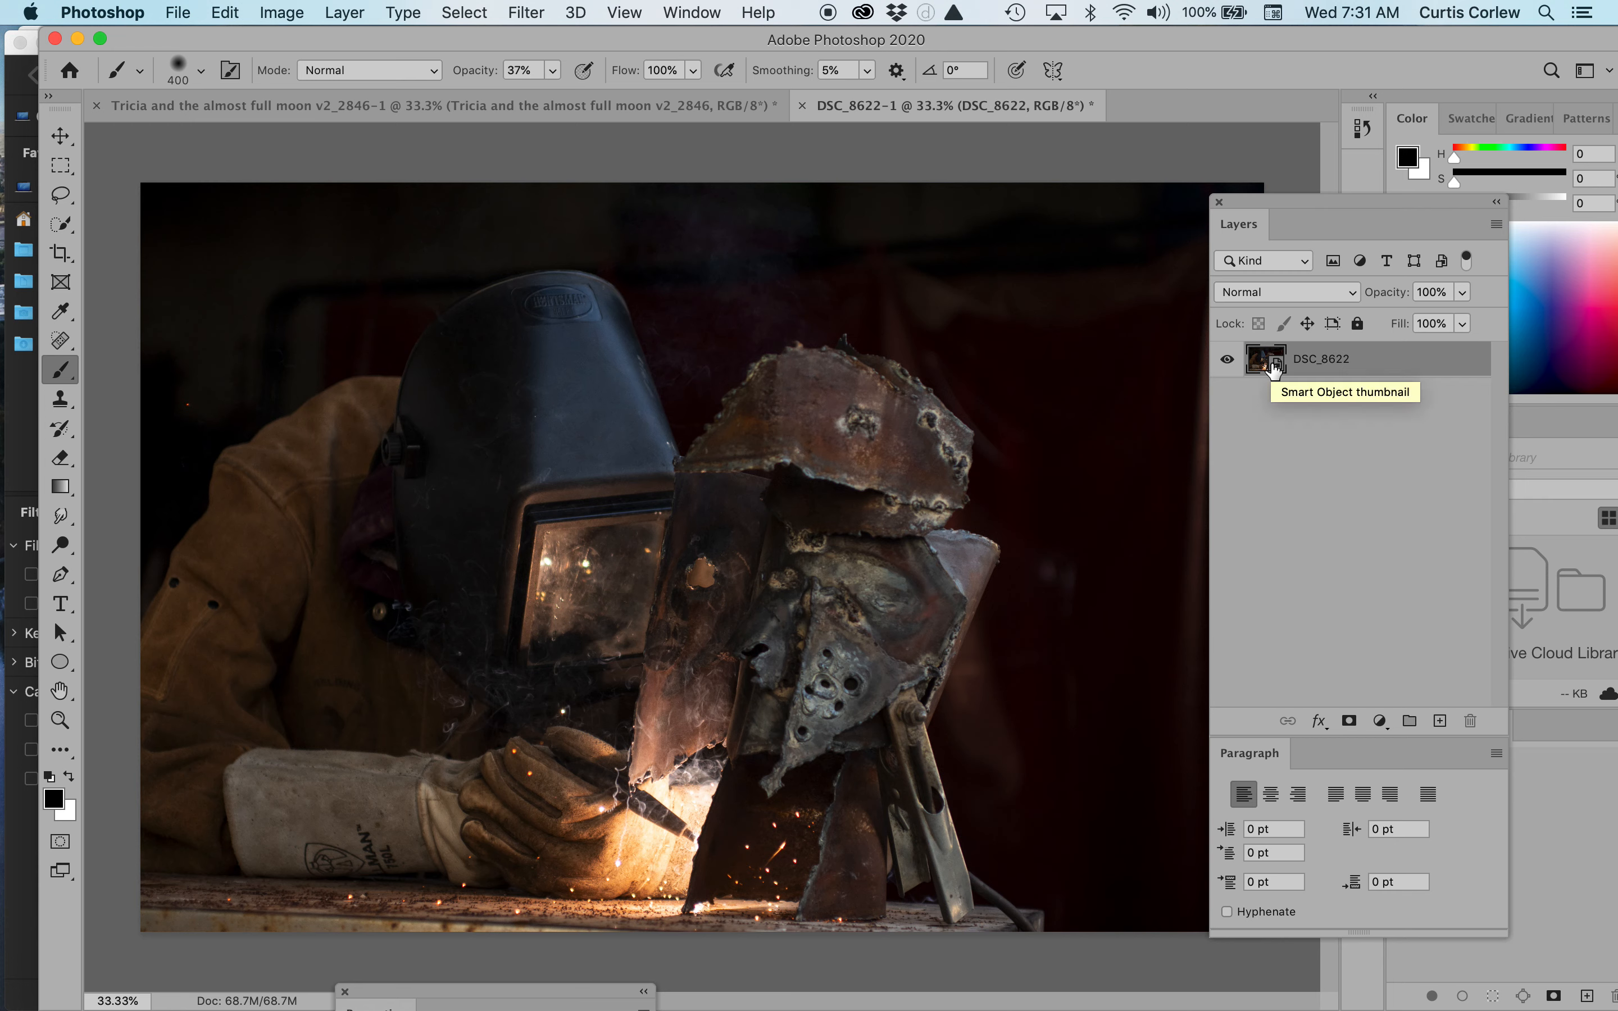
Create an independent smart object via copy from DSC_8622 and set the copy's raw Shadows to +6 and Exposure to +1.35
right_click(1322, 363)
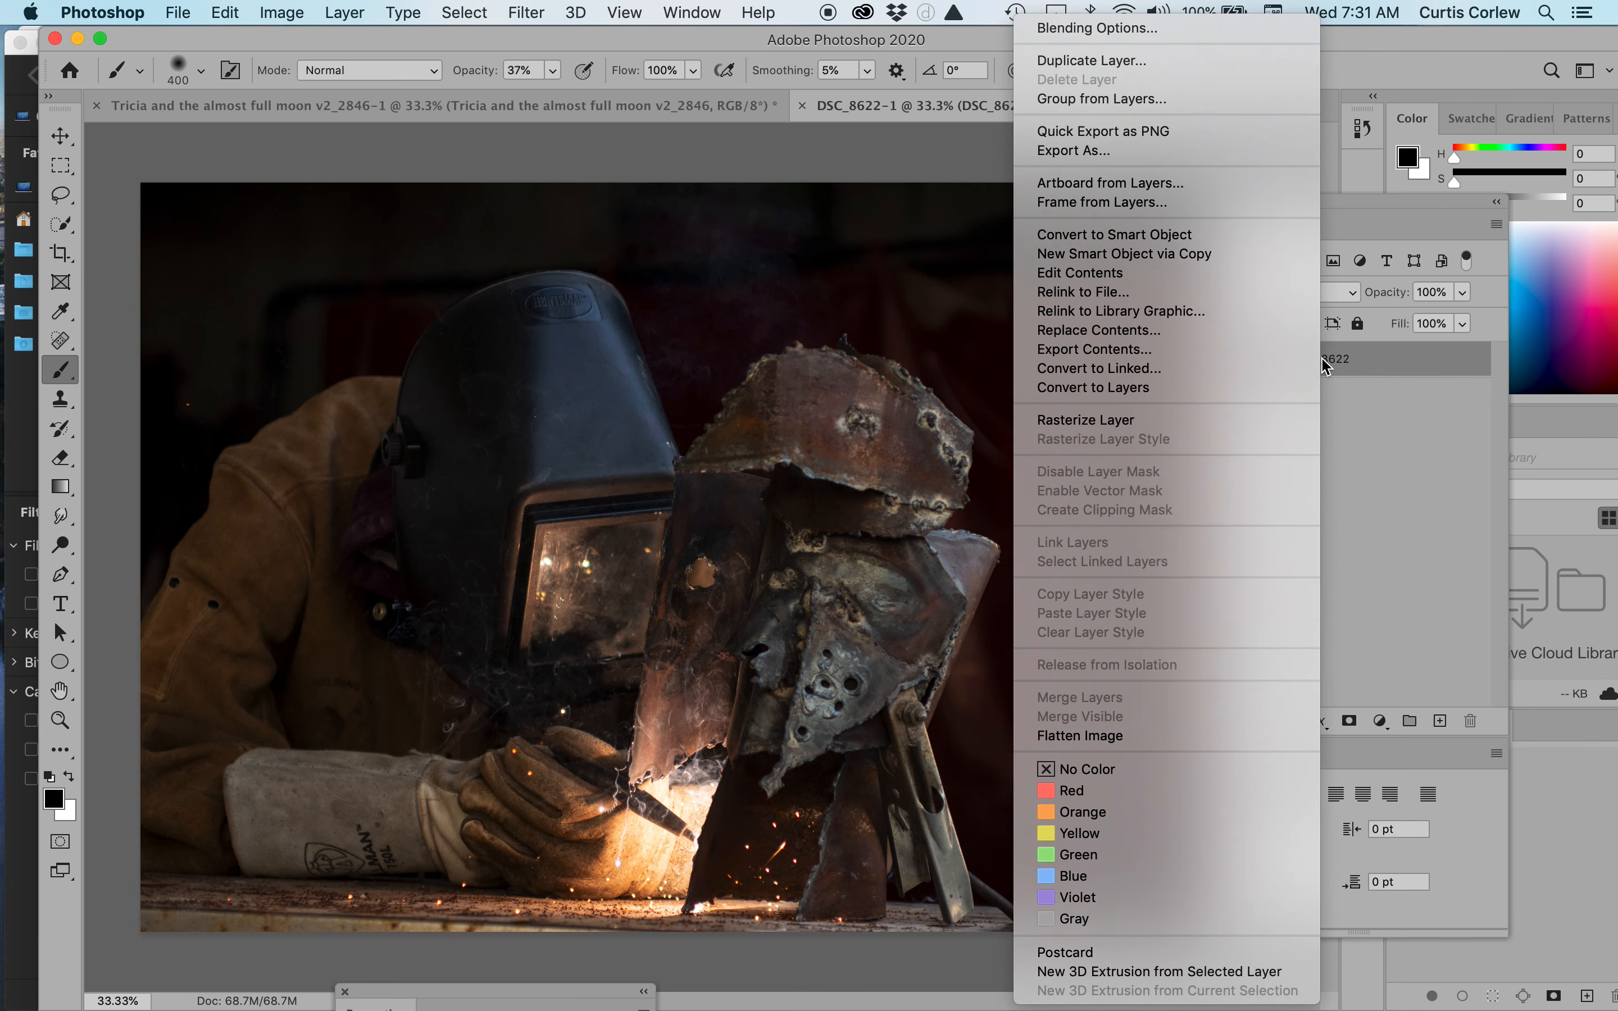
left_click(1208, 254)
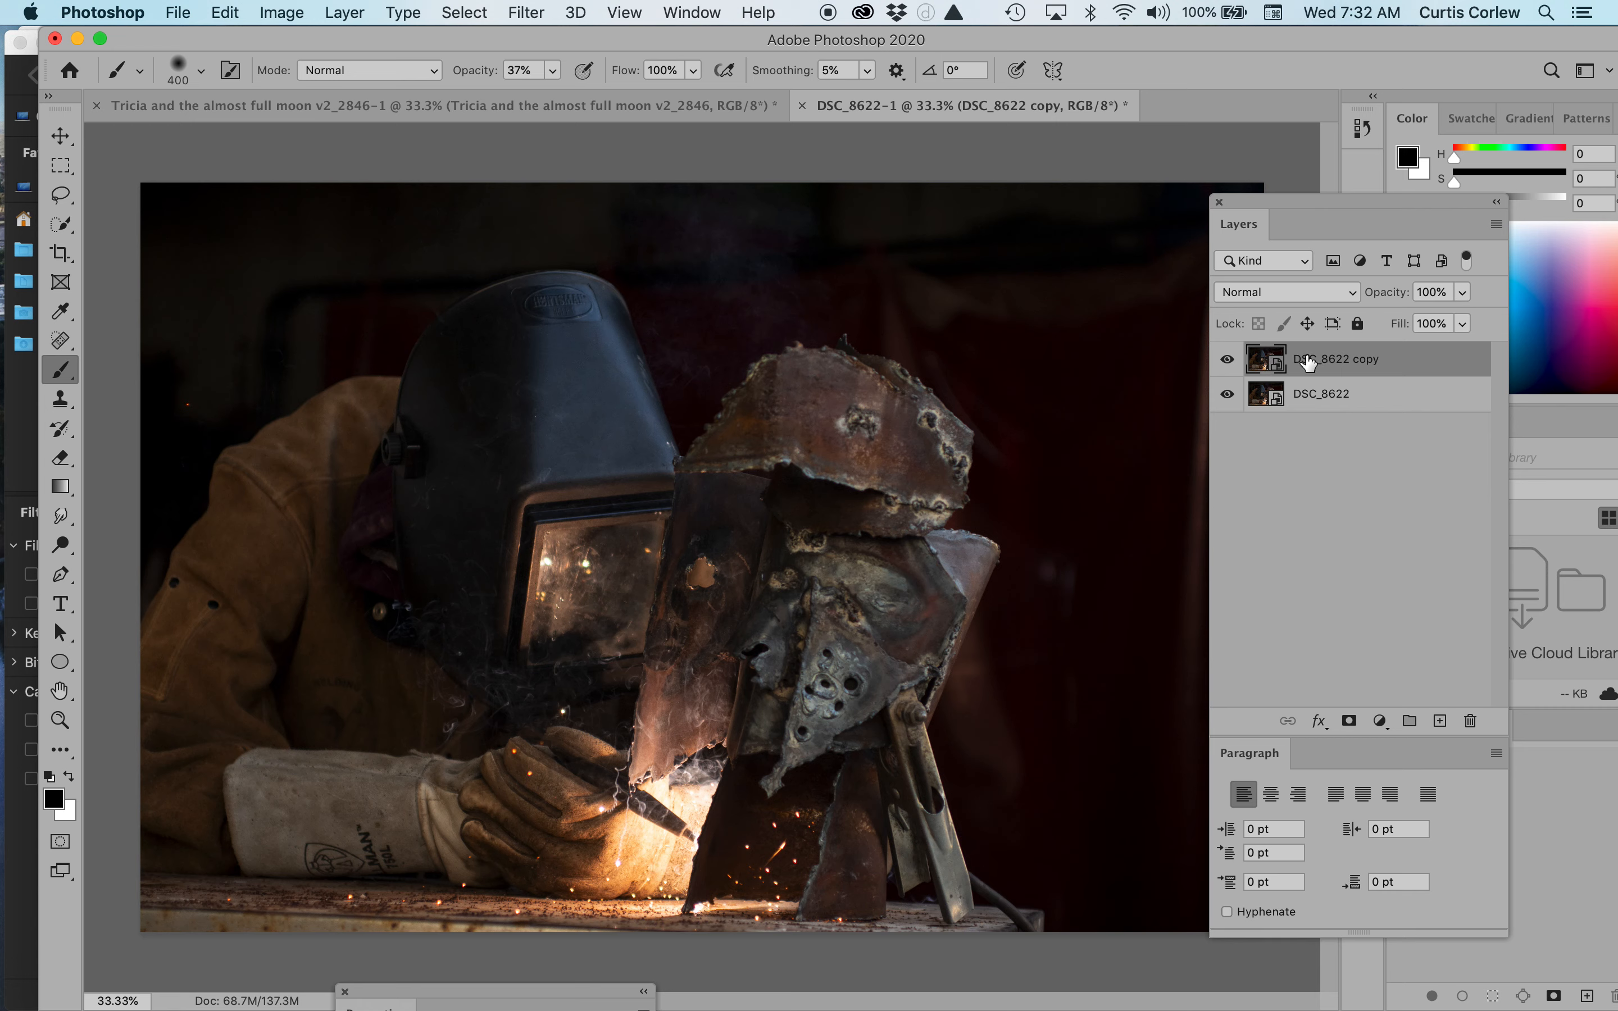
double_click(1285, 362)
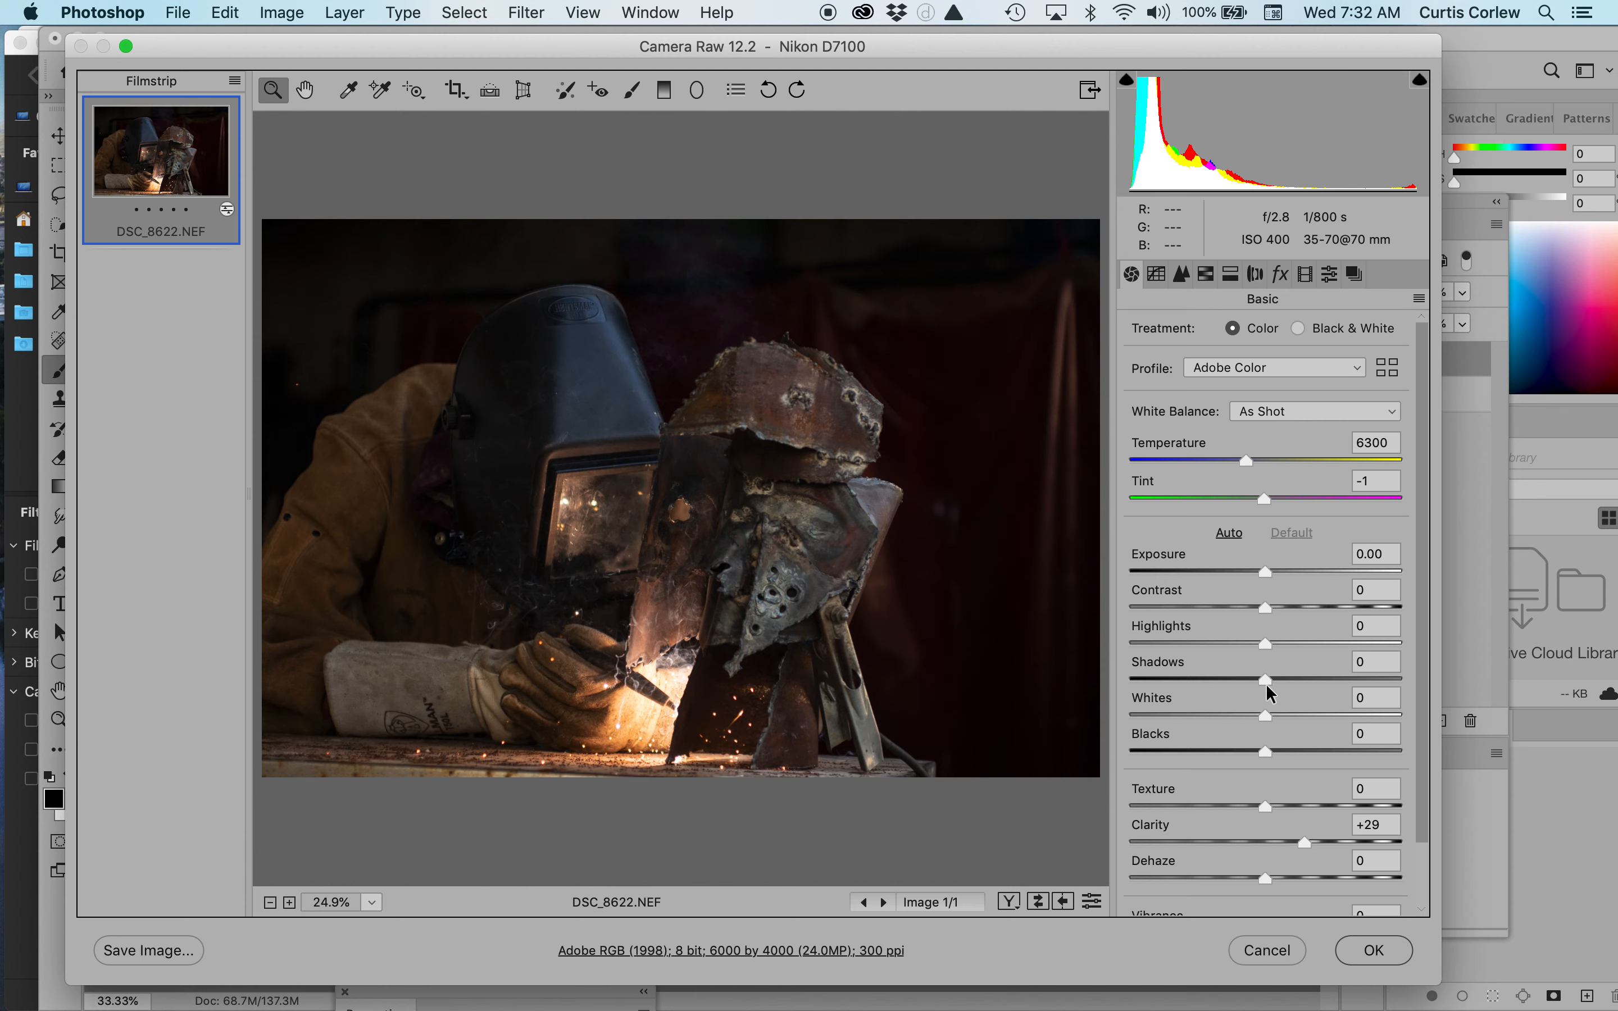
left_click_drag(1268, 682, 1277, 684)
left_click_drag(1262, 568, 1300, 568)
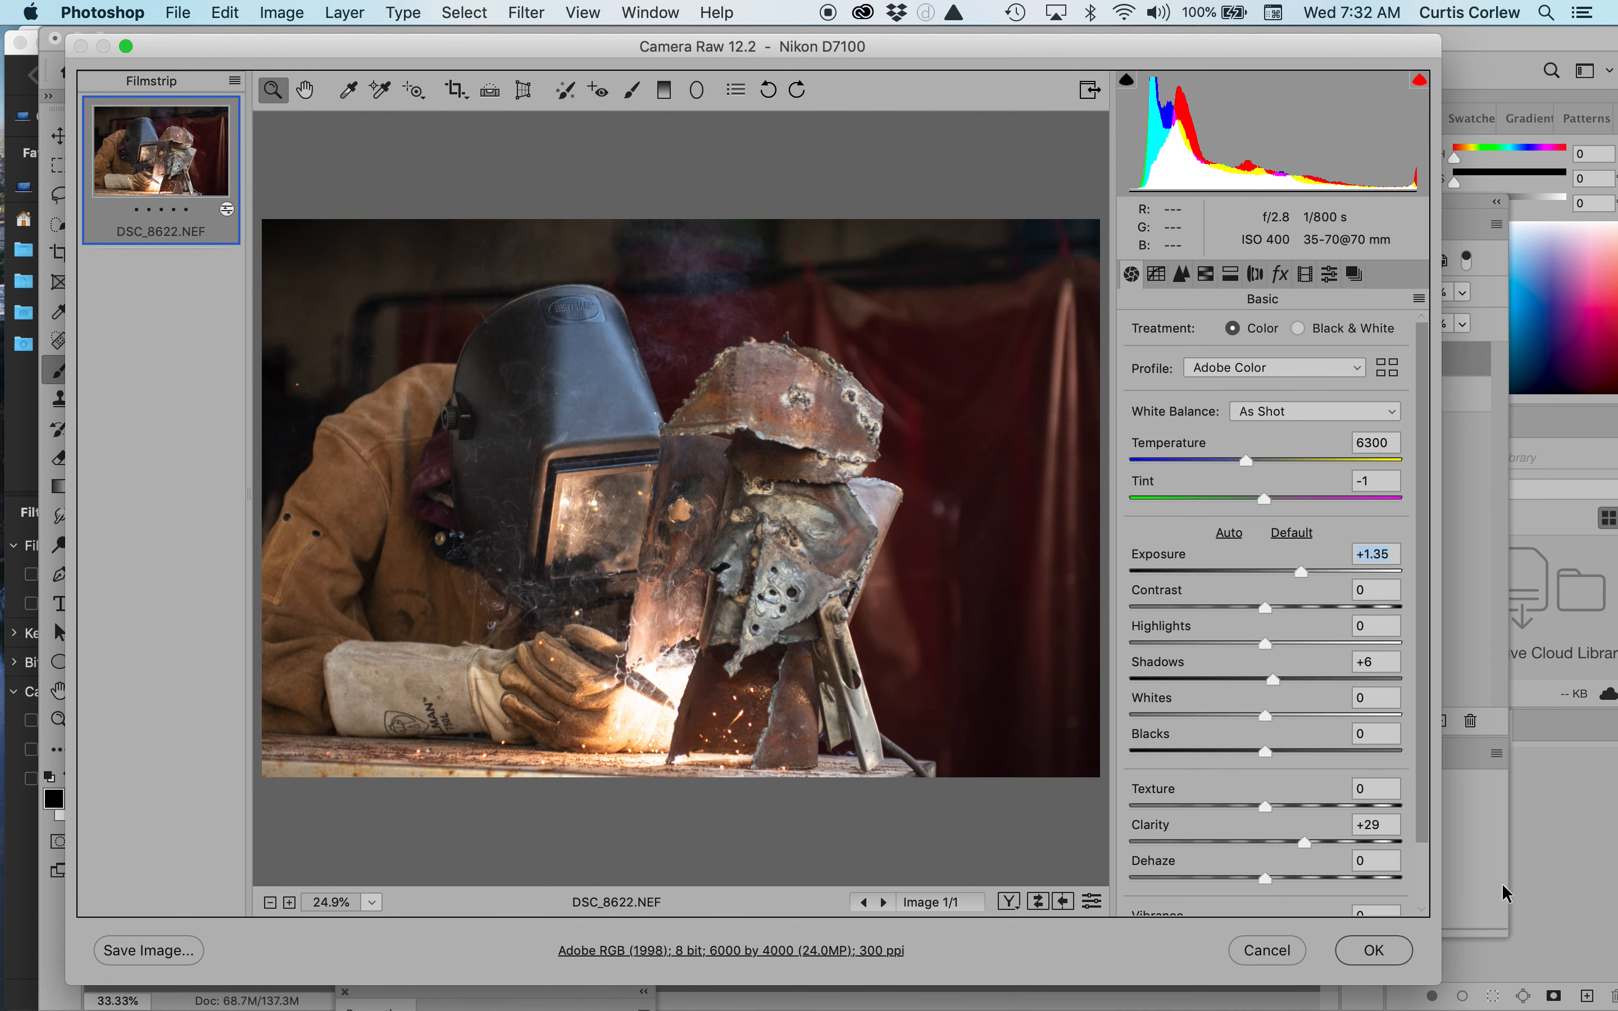
left_click(1392, 952)
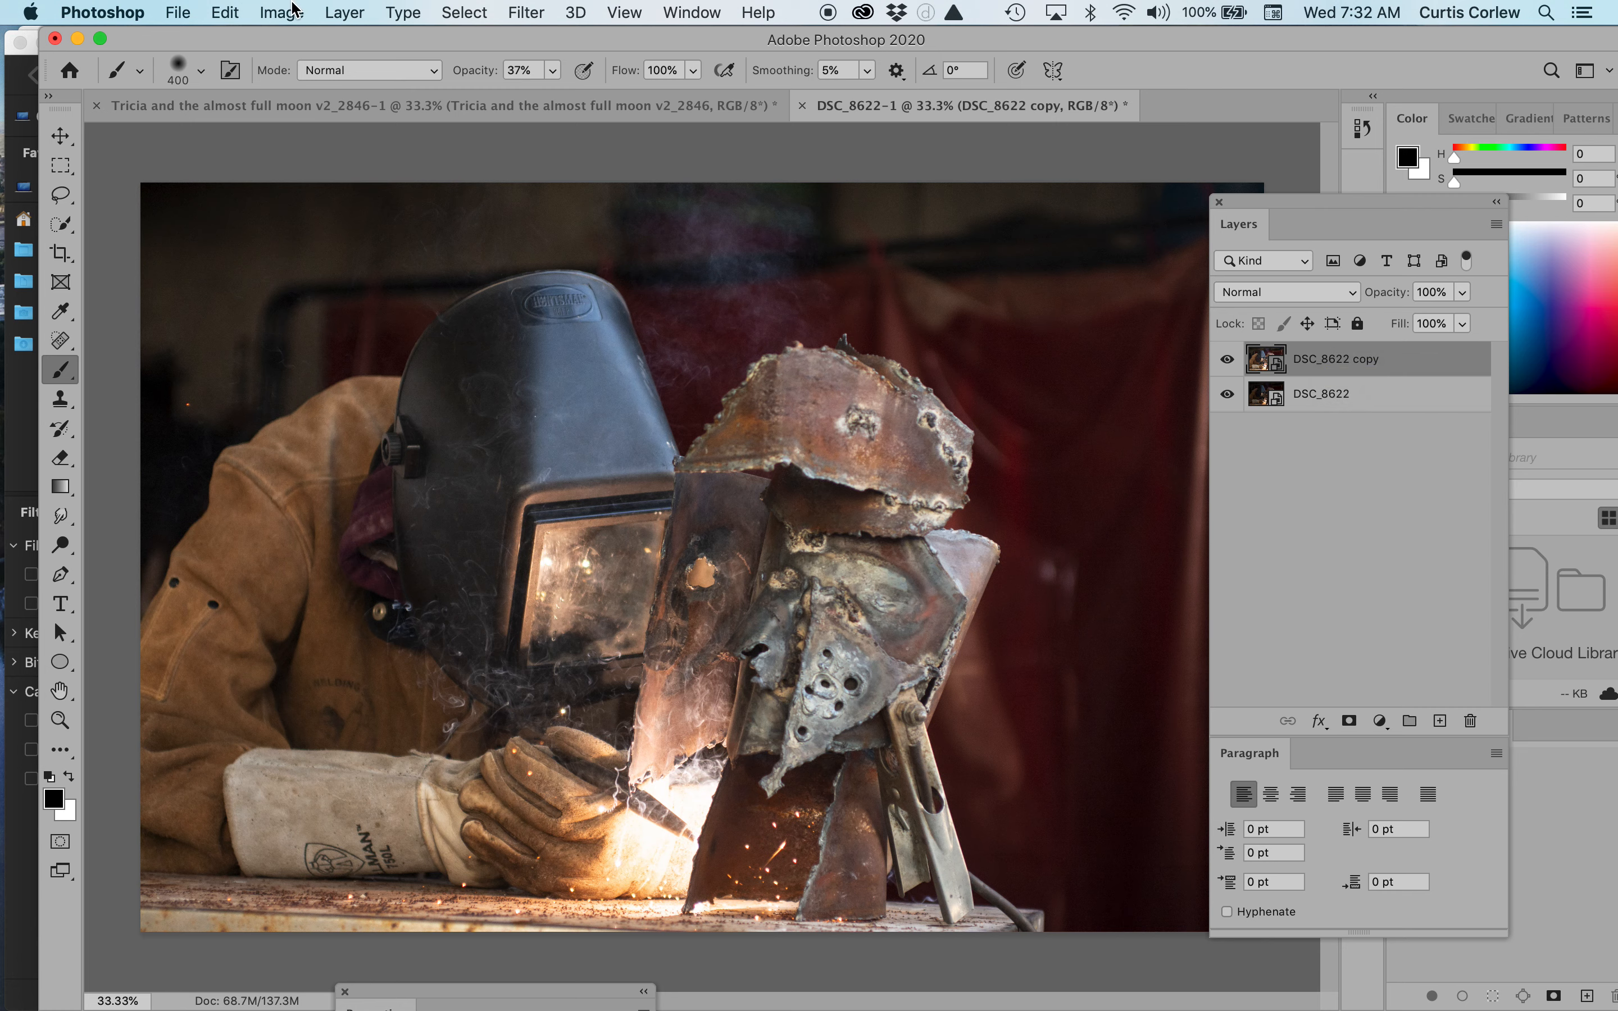
Add a layer mask to the DSC_8622 copy layer and fill it with black at 100% opacity
left_click(236, 10)
left_click(236, 11)
left_click(1350, 722)
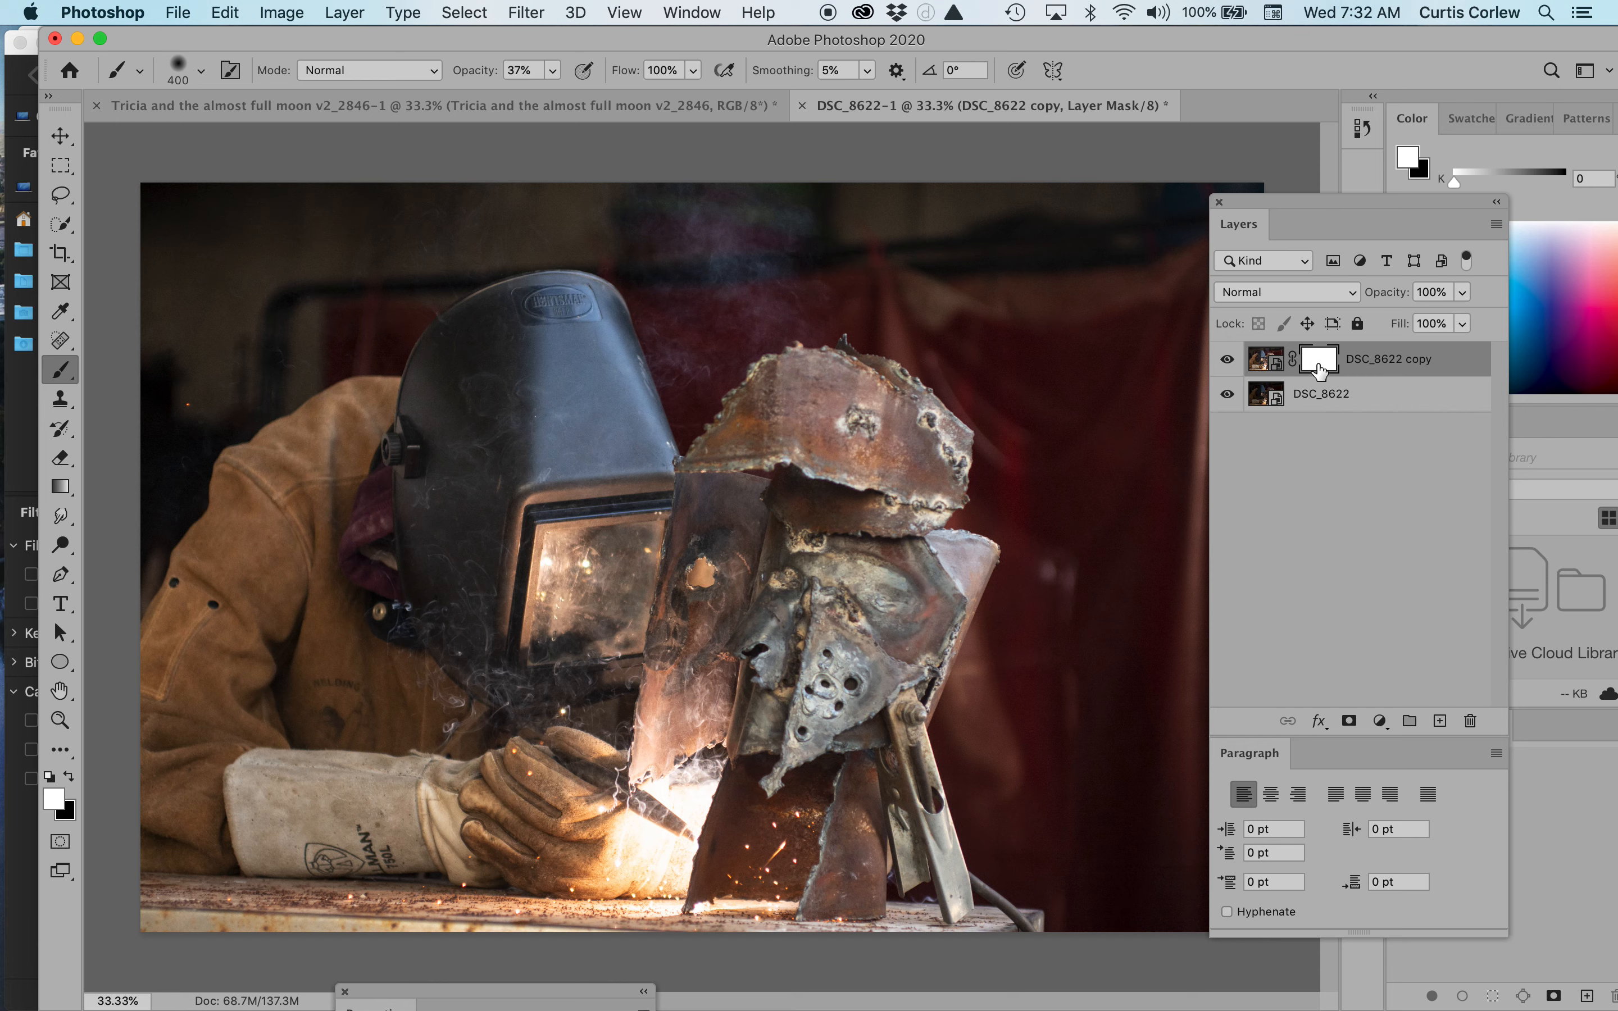
left_click(237, 7)
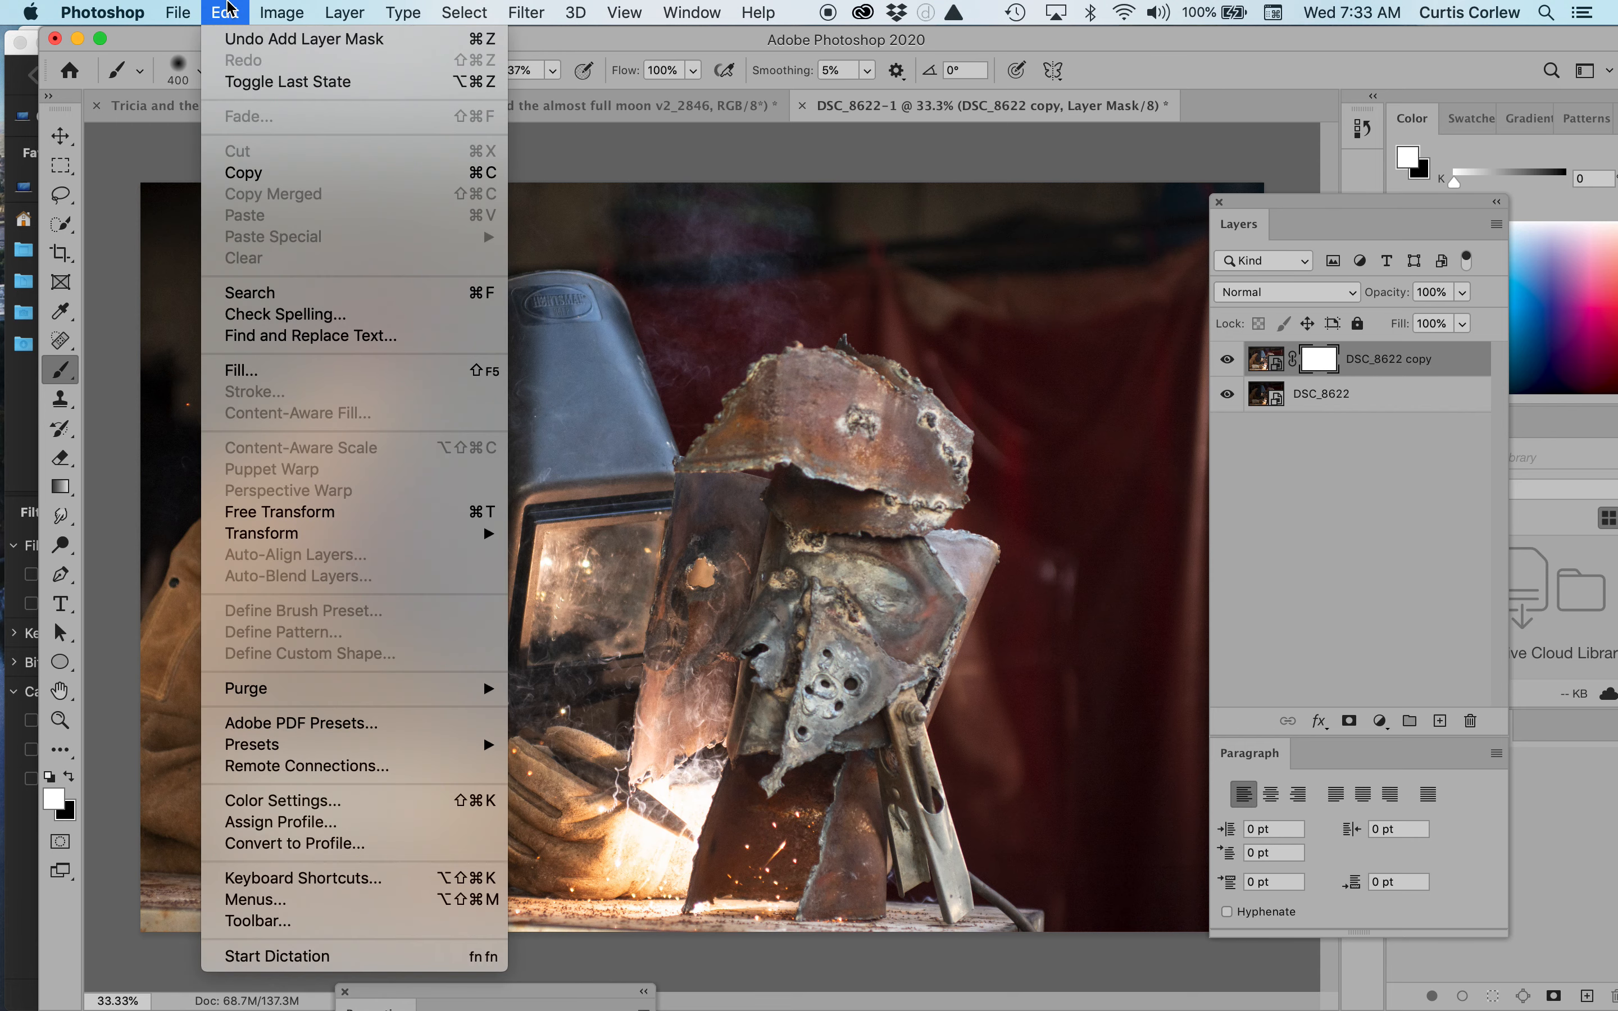
left_click(292, 366)
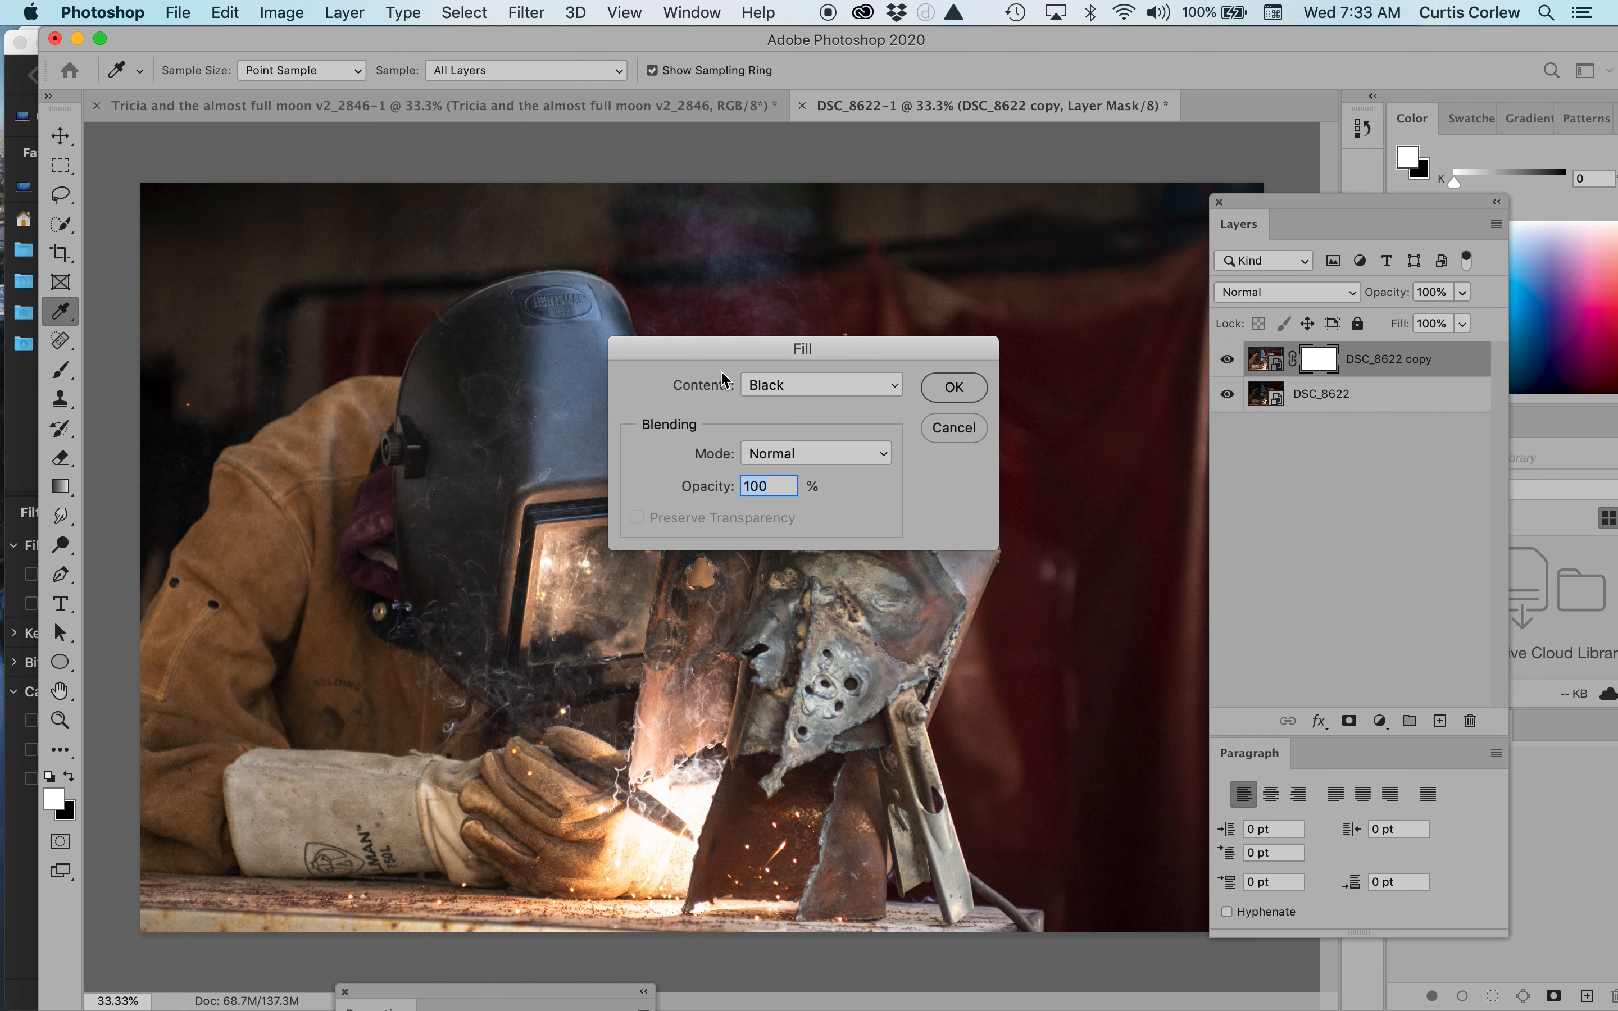
left_click(953, 388)
Paint white on the copy's mask with a 900 px brush at 37% opacity over the welder's jacket and neck area and the metal sculpture
key("b")
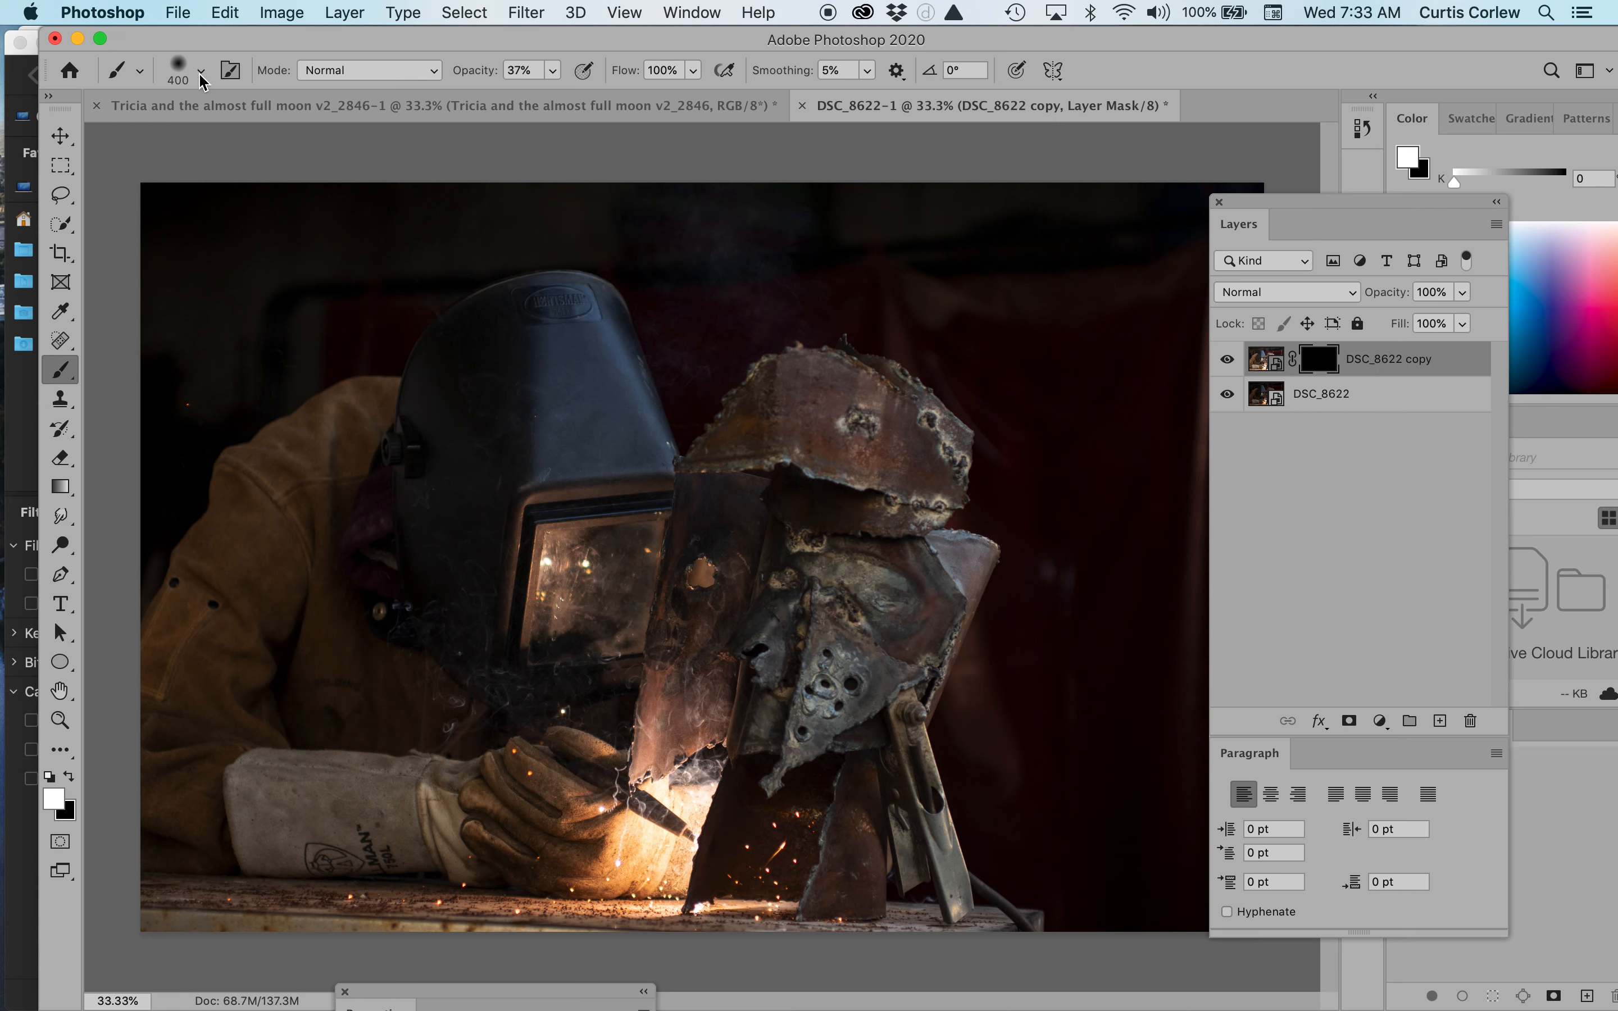
key("bracketright")
key("bracketright")
key("bracketright")
key("bracketright")
key("bracketright")
mouse_move(455, 689)
left_mouse_down()
mouse_move(562, 705)
mouse_move(431, 705)
mouse_move(427, 663)
left_mouse_up()
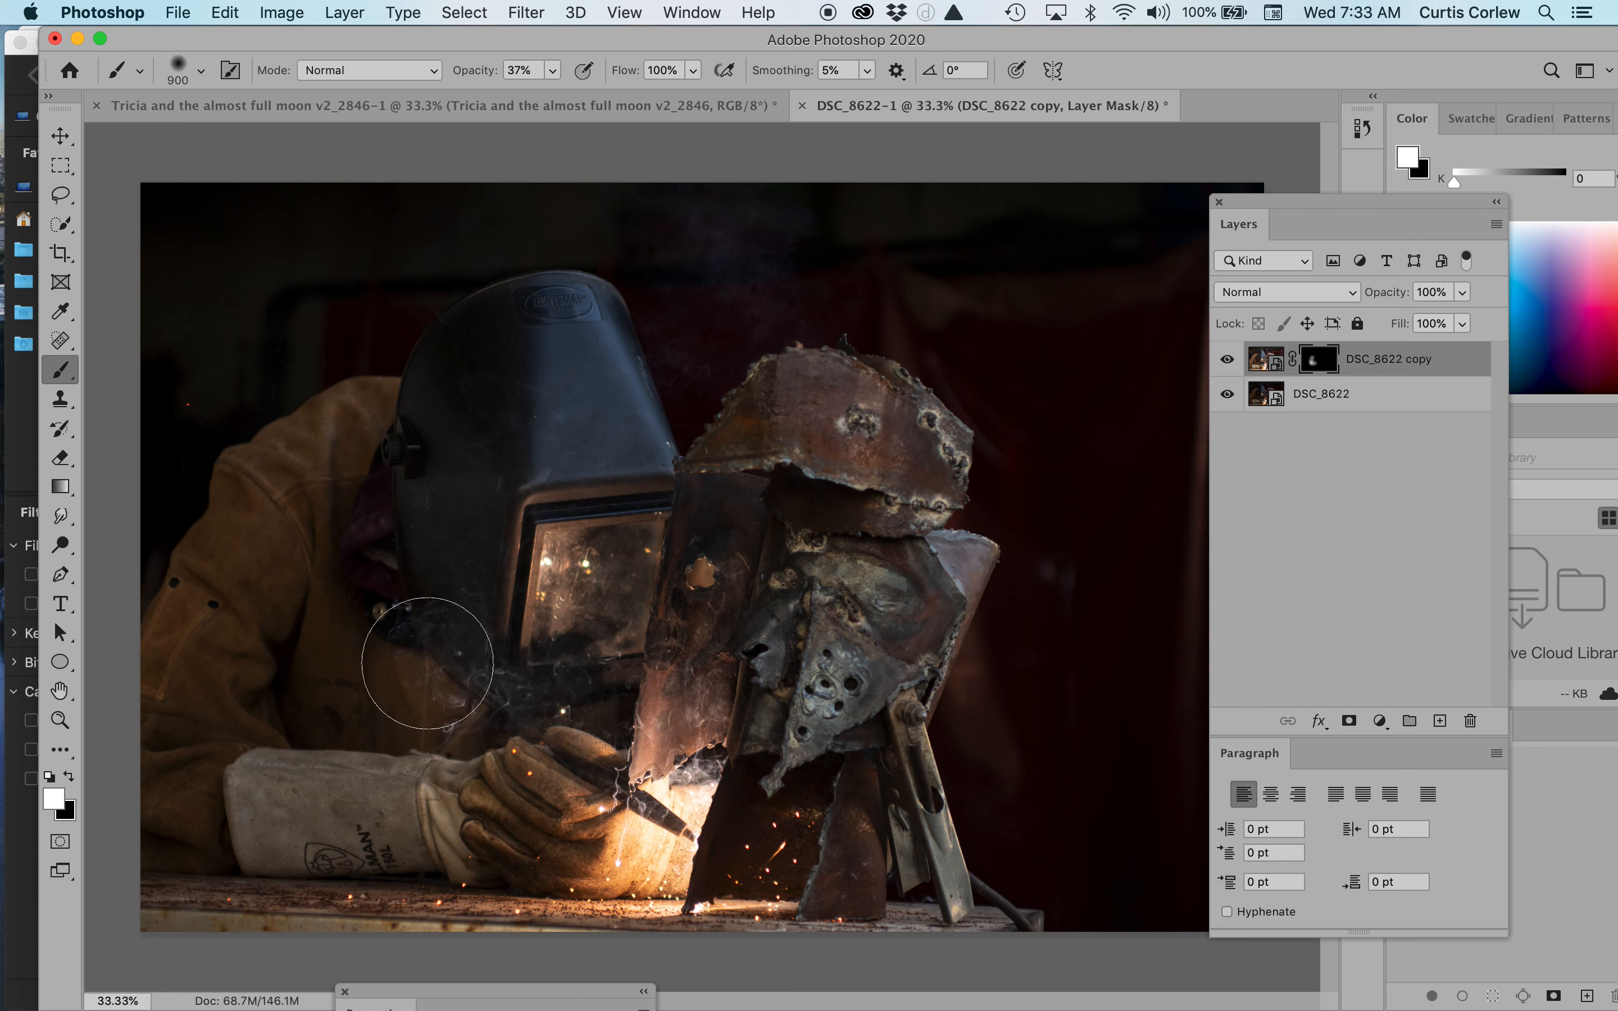
left_click_drag(805, 410, 873, 484)
mouse_move(873, 627)
left_mouse_down()
mouse_move(820, 728)
mouse_move(887, 557)
mouse_move(817, 465)
mouse_move(702, 677)
mouse_move(793, 456)
mouse_move(883, 459)
mouse_move(903, 755)
mouse_move(877, 499)
mouse_move(851, 470)
mouse_move(820, 482)
mouse_move(746, 591)
mouse_move(668, 602)
mouse_move(738, 688)
mouse_move(625, 577)
mouse_move(469, 688)
mouse_move(377, 696)
mouse_move(265, 789)
mouse_move(497, 789)
mouse_move(265, 543)
mouse_move(399, 420)
mouse_move(262, 529)
mouse_move(329, 630)
mouse_move(280, 766)
mouse_move(444, 803)
left_mouse_up()
key("x")
key("x")
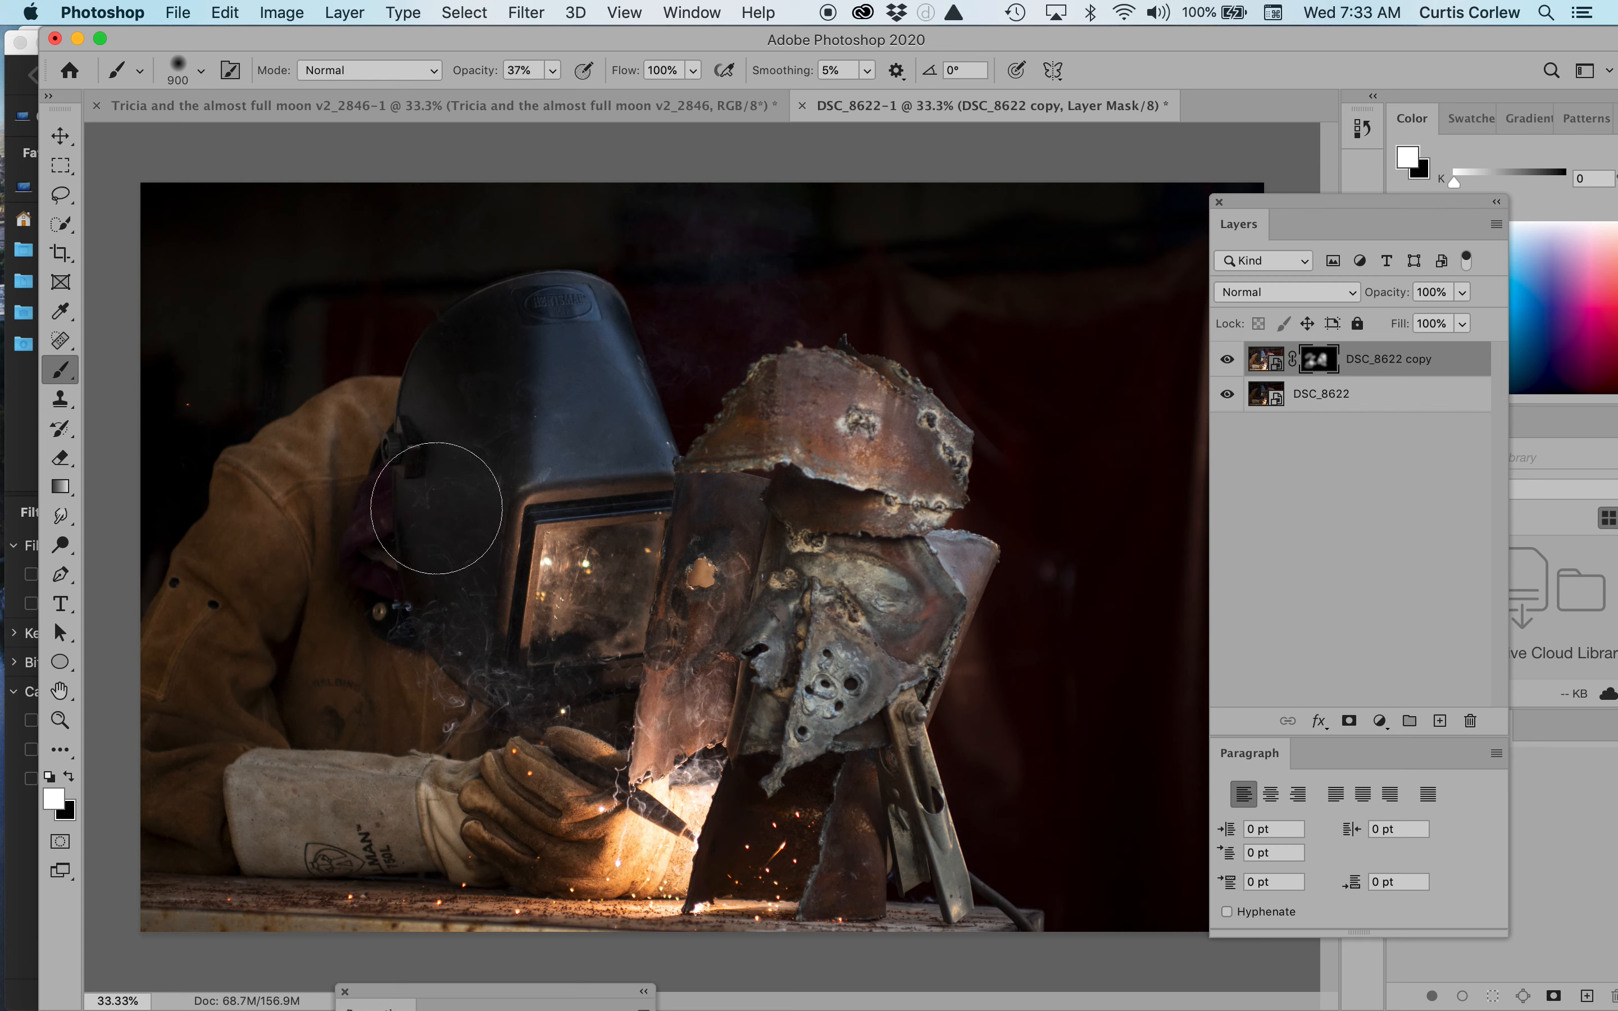
mouse_move(336, 394)
left_mouse_down()
mouse_move(267, 676)
mouse_move(445, 554)
mouse_move(455, 658)
mouse_move(389, 538)
mouse_move(383, 580)
mouse_move(454, 679)
mouse_move(420, 567)
mouse_move(467, 477)
mouse_move(404, 537)
mouse_move(459, 400)
mouse_move(507, 348)
mouse_move(410, 574)
mouse_move(381, 706)
left_mouse_up()
left_click(953, 894)
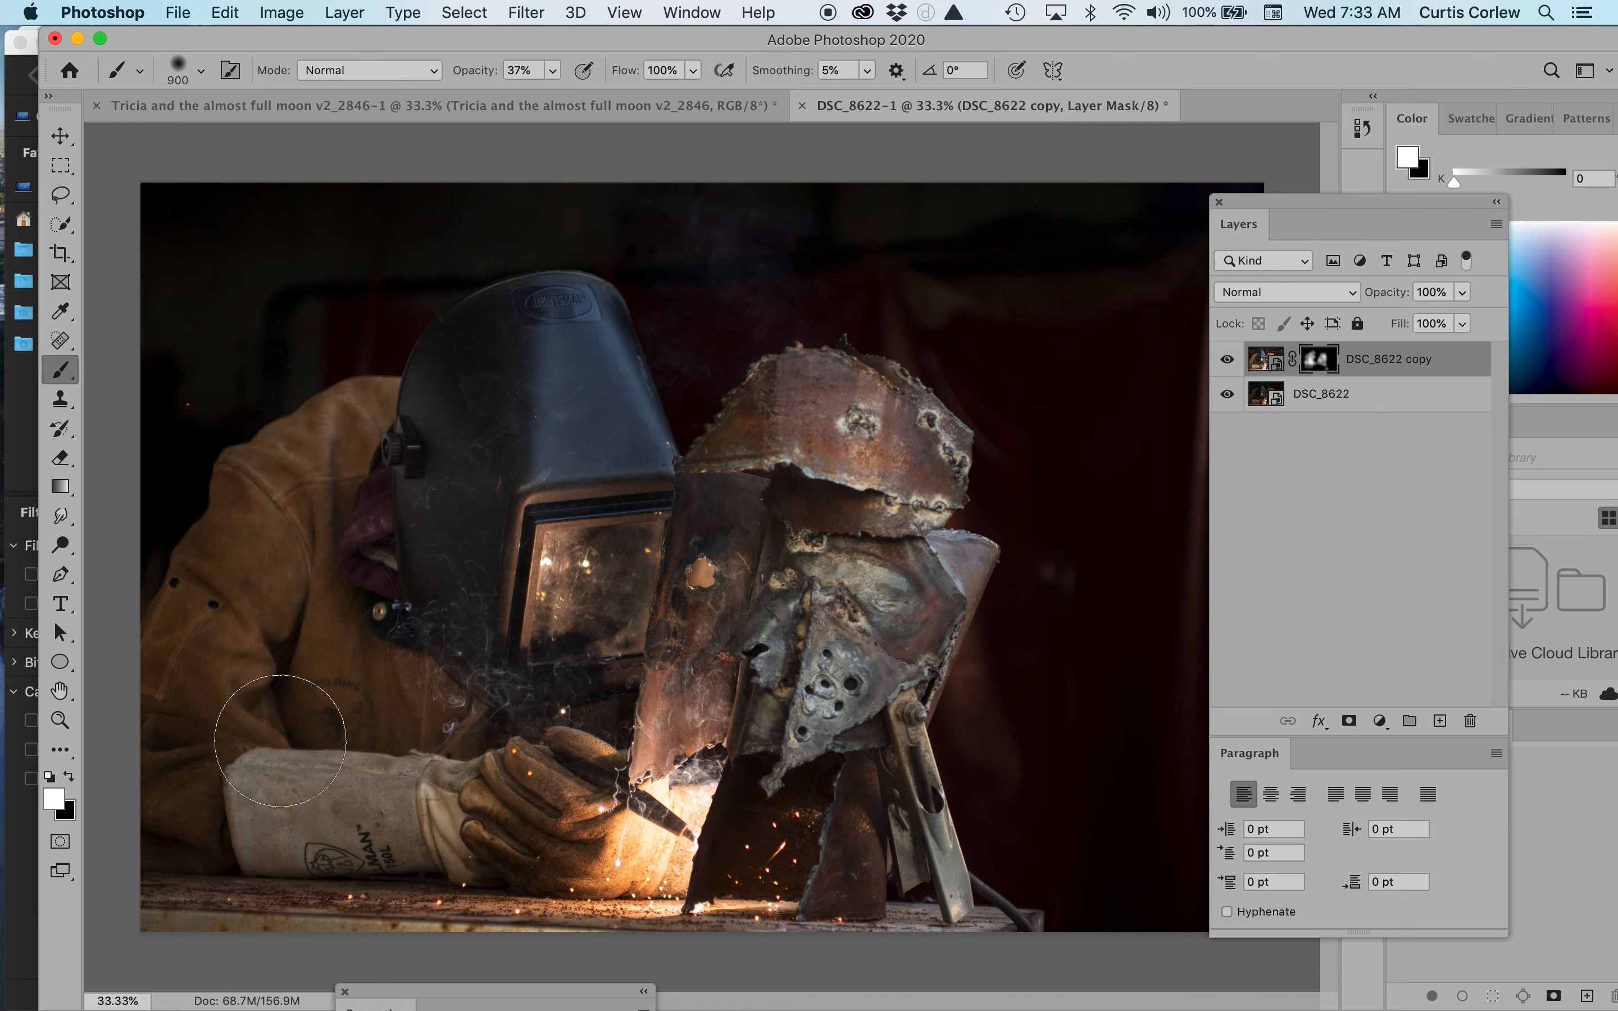
Reopen the raw settings of the DSC_8622 copy smart object and set its Contrast to +13
left_click(1274, 362)
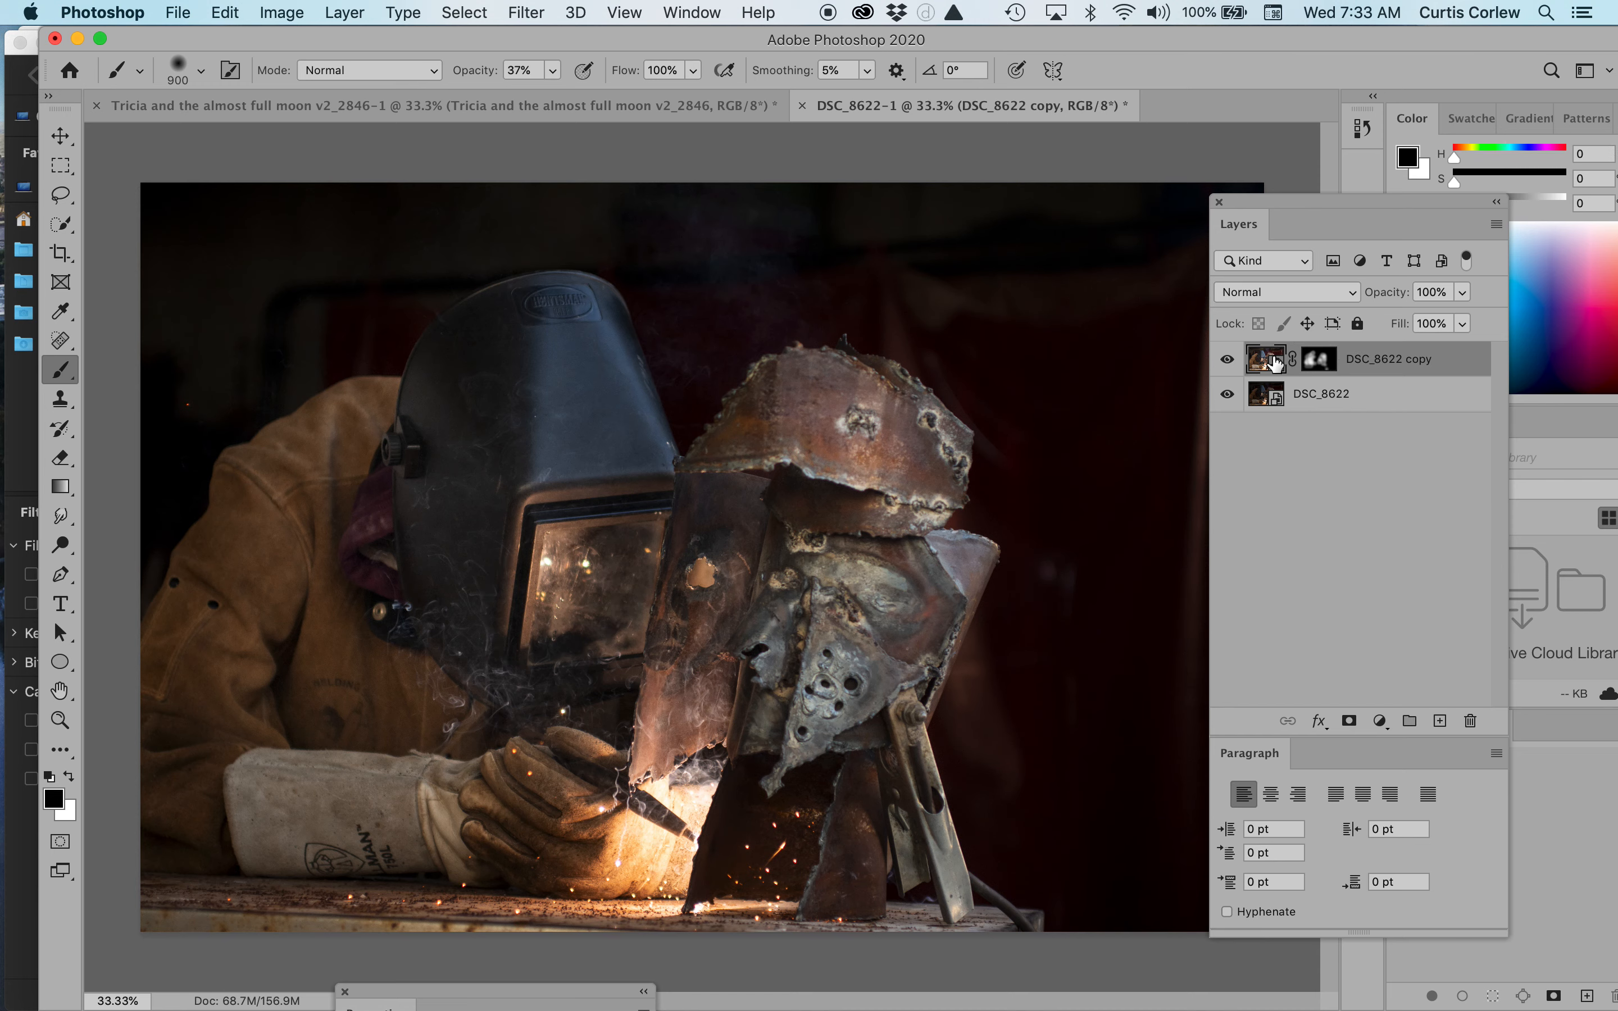
double_click(1274, 362)
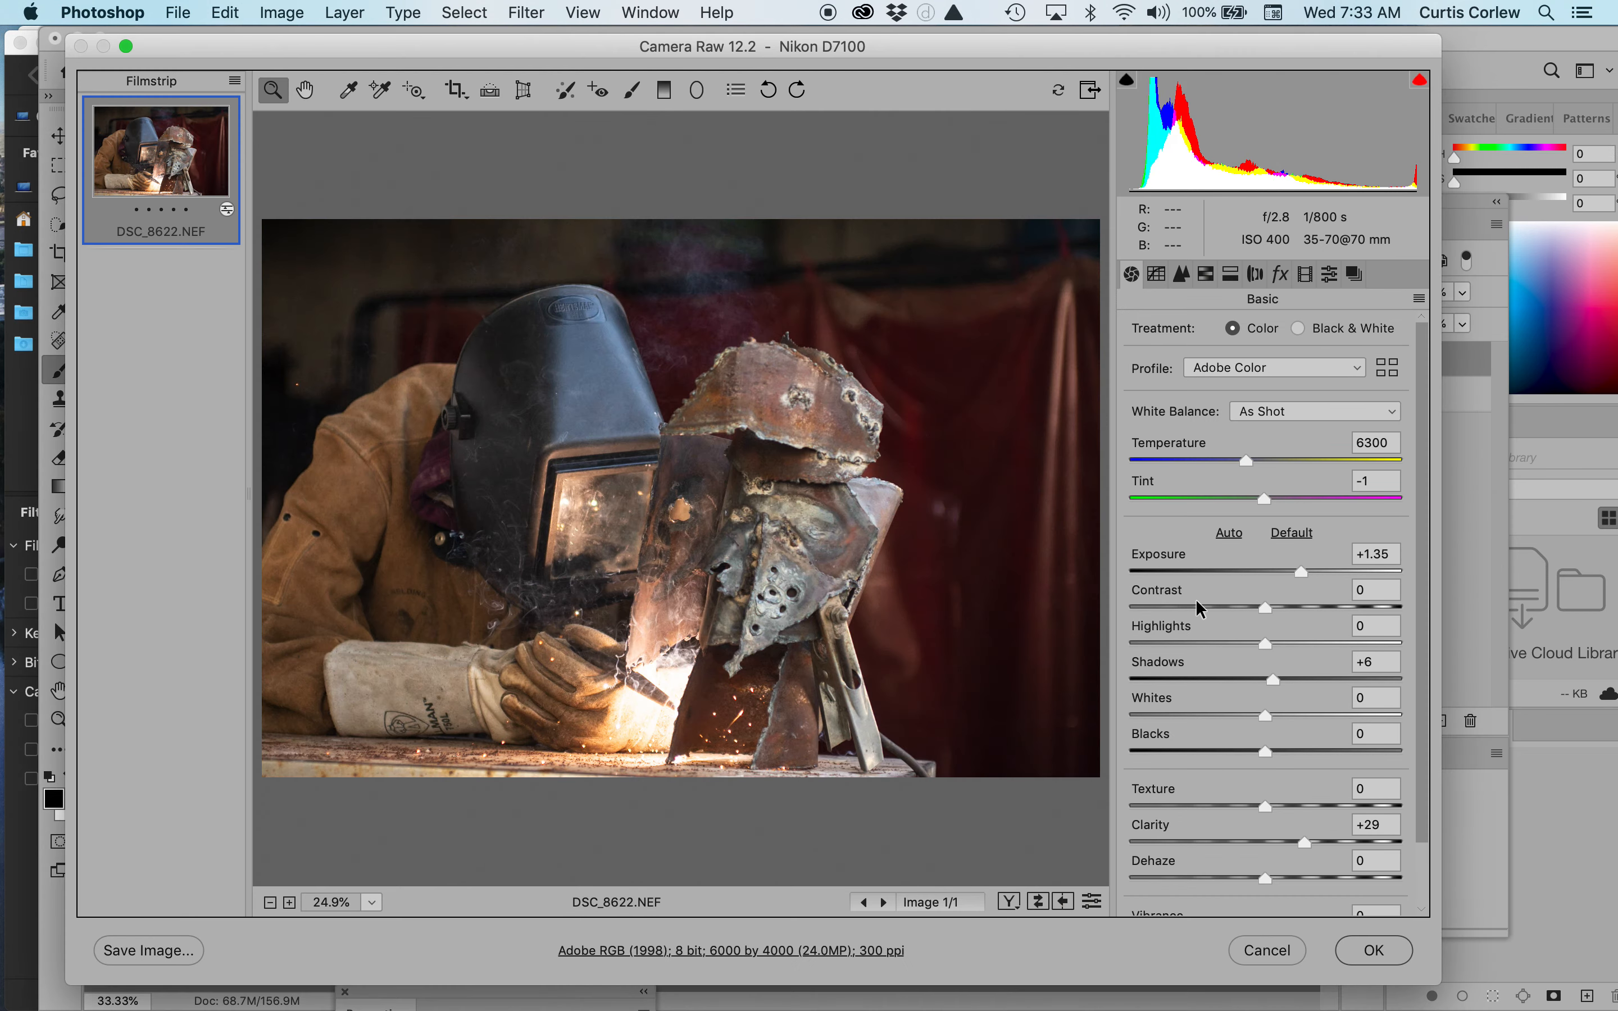
left_click(1282, 607)
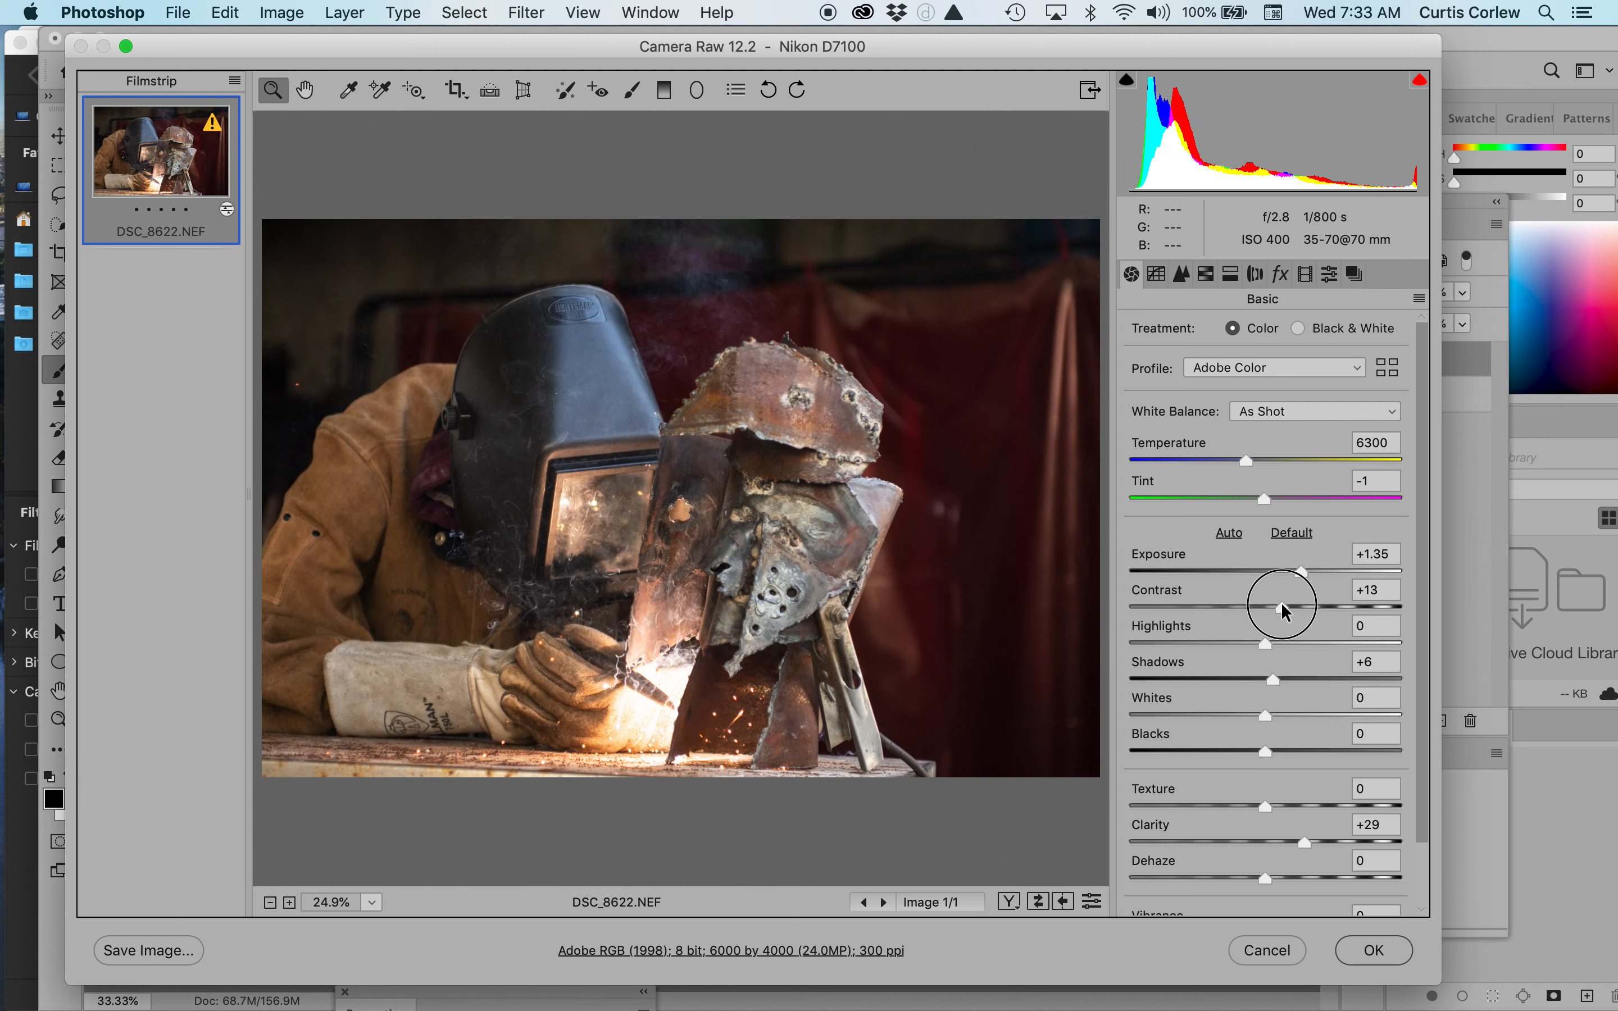
left_click(1372, 951)
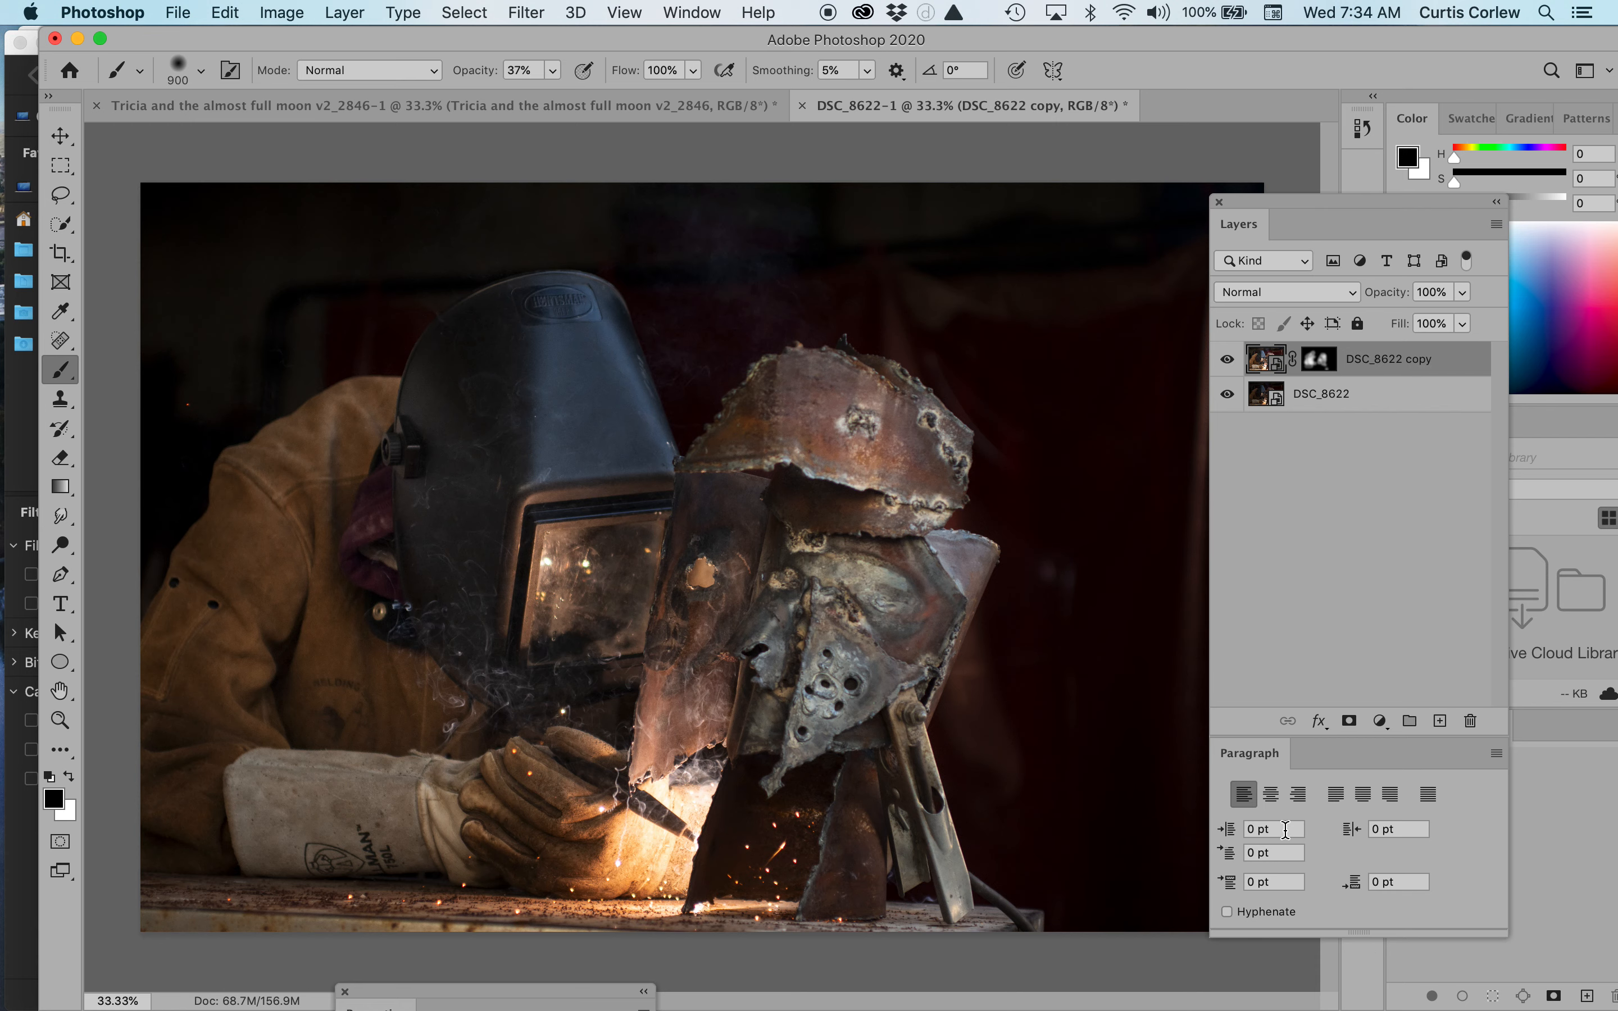
Hide and show the DSC_8622 copy layer to compare the edit, and select both DSC_8622 layers together
left_click(1230, 362)
left_click(1229, 361)
left_click(1294, 394, "shift")
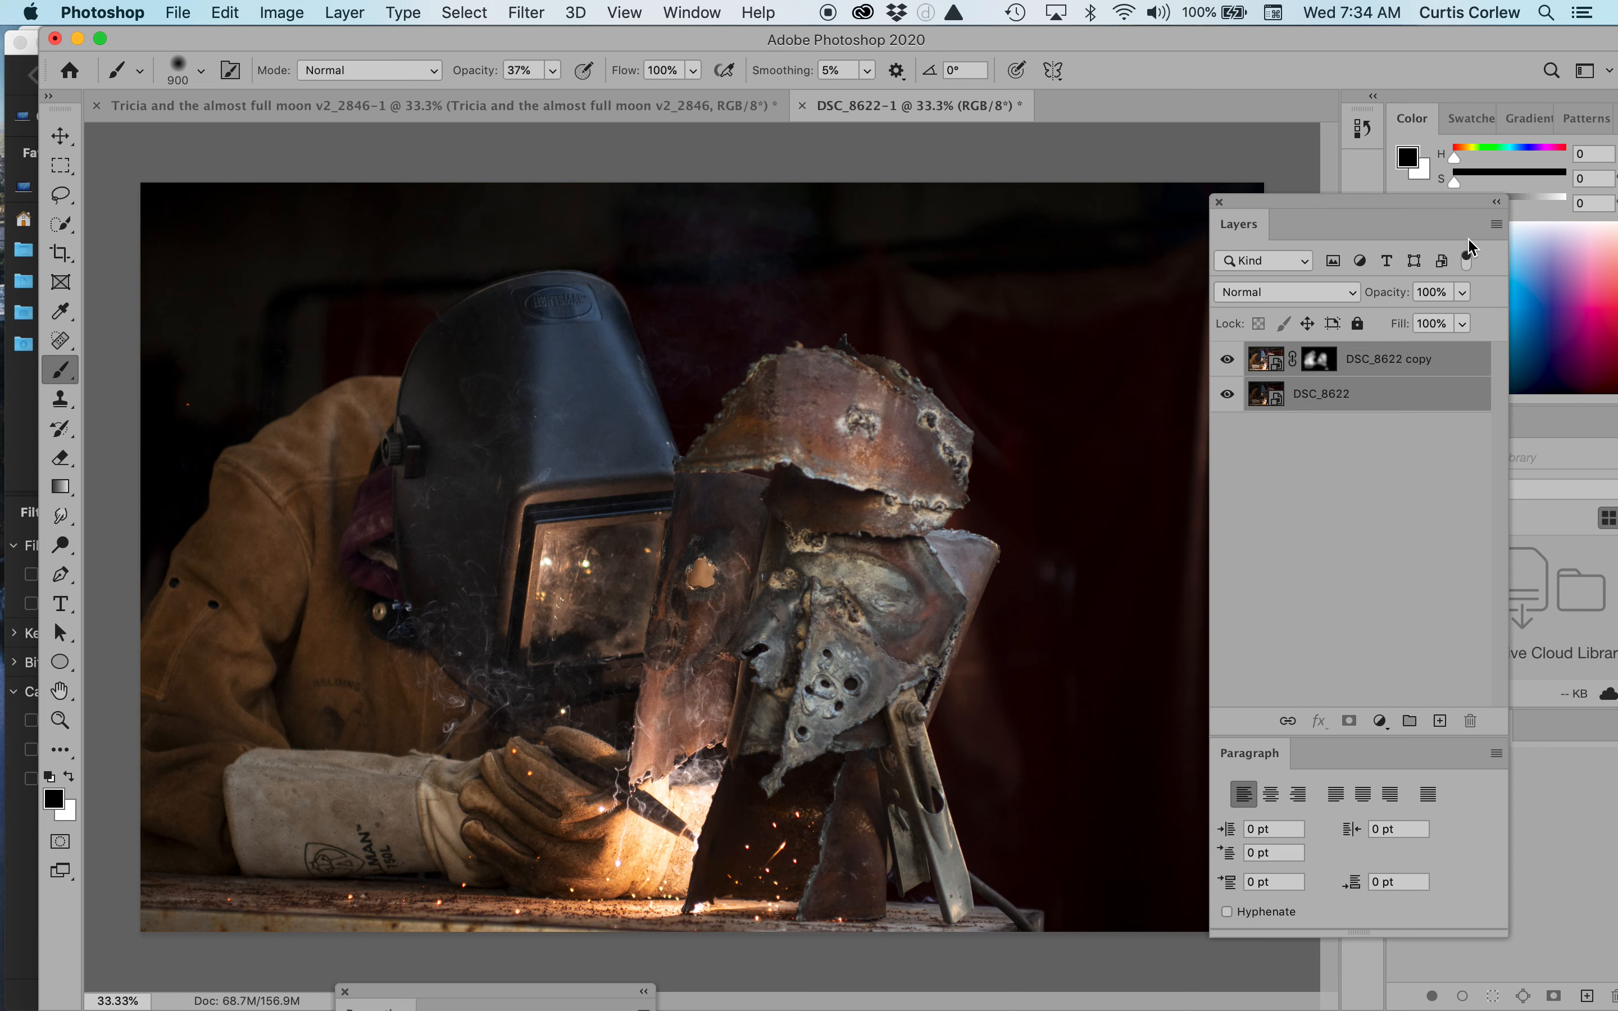
Try merging the visible layers with Merge Visible, and undo the merge
left_click(1496, 226)
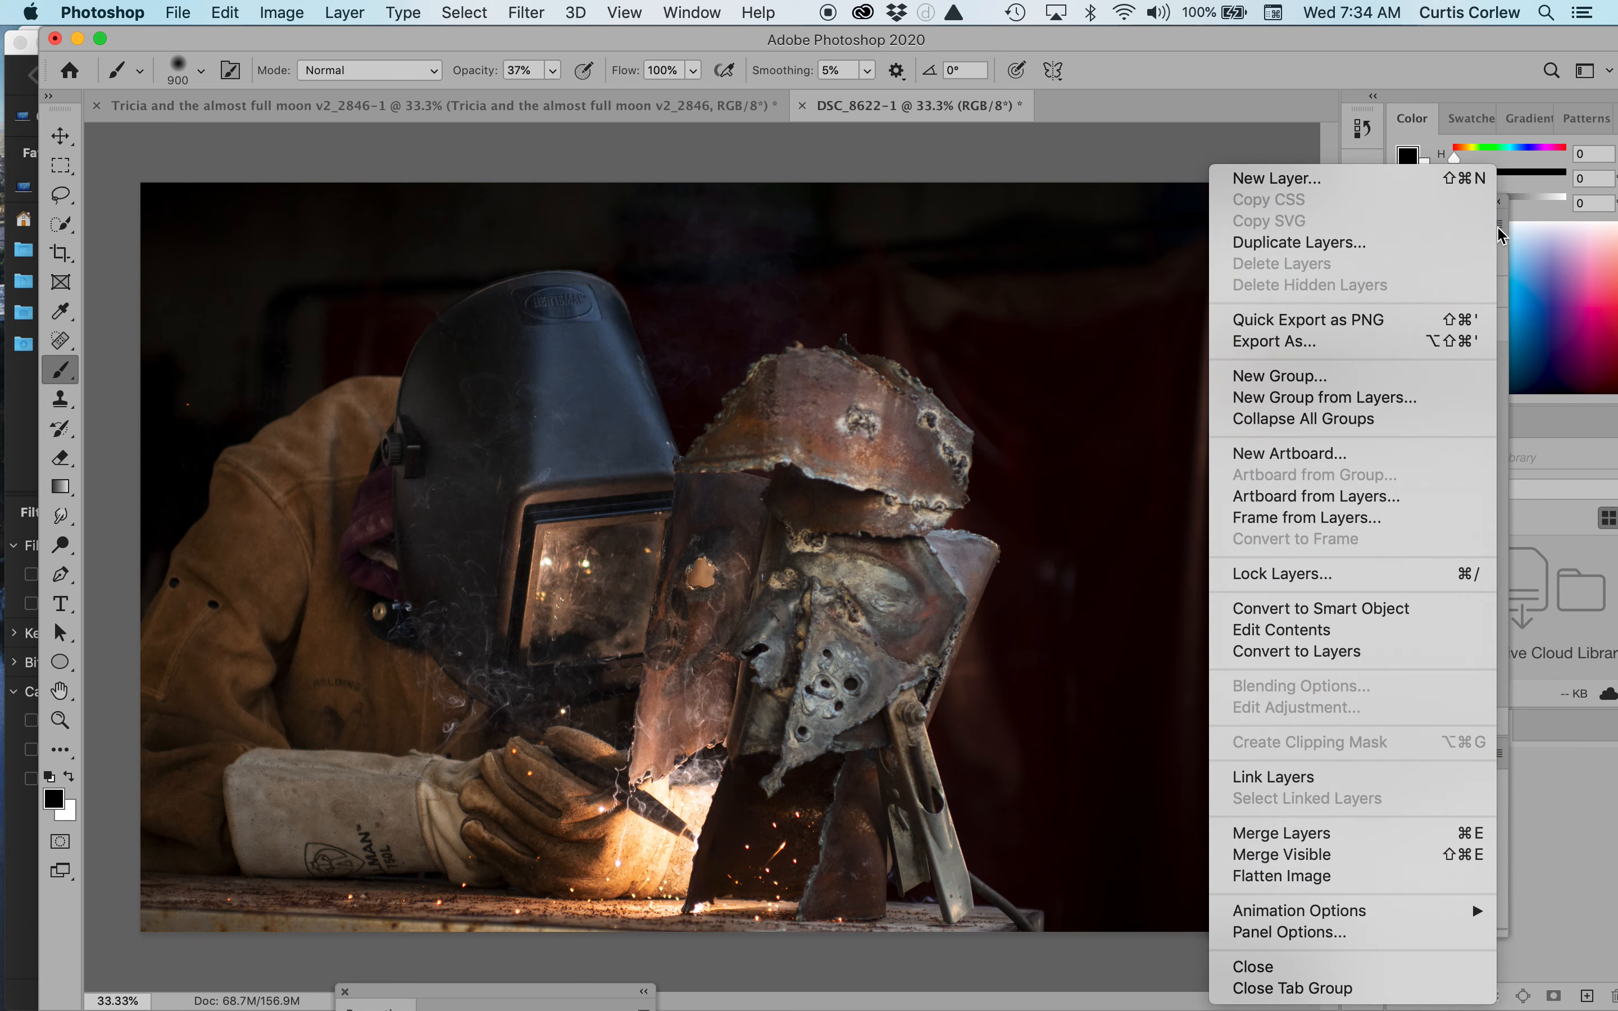
left_click(1374, 850)
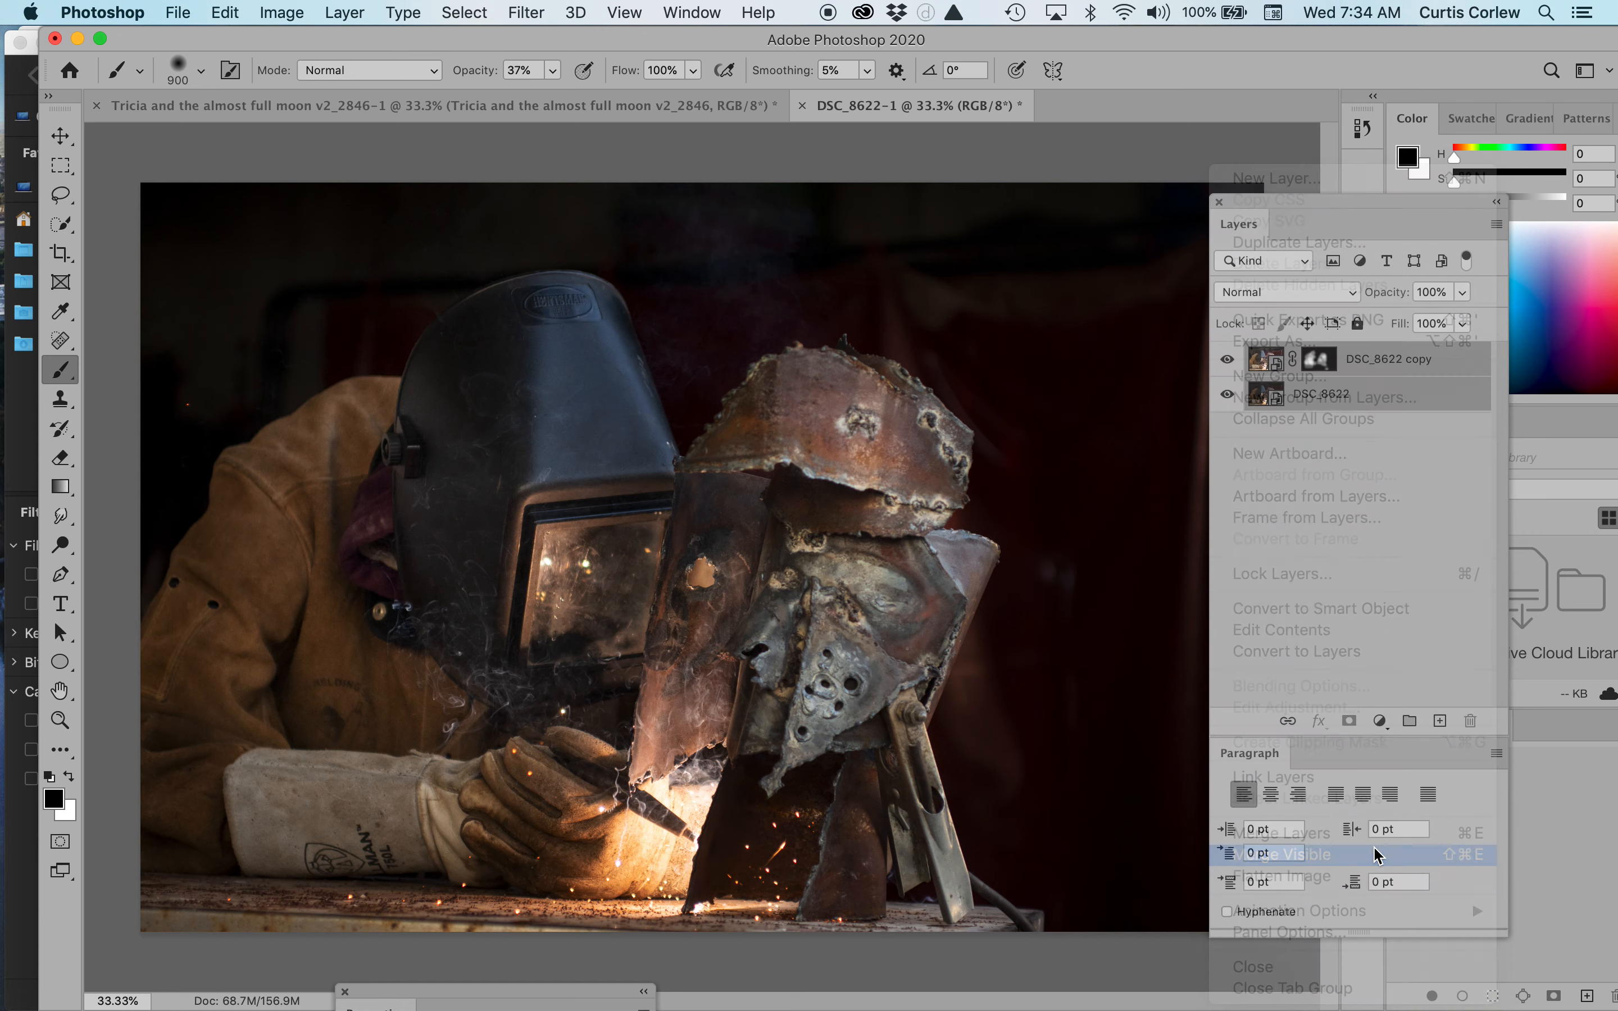
key("super+z")
key("super+shift+z")
key("super+z")
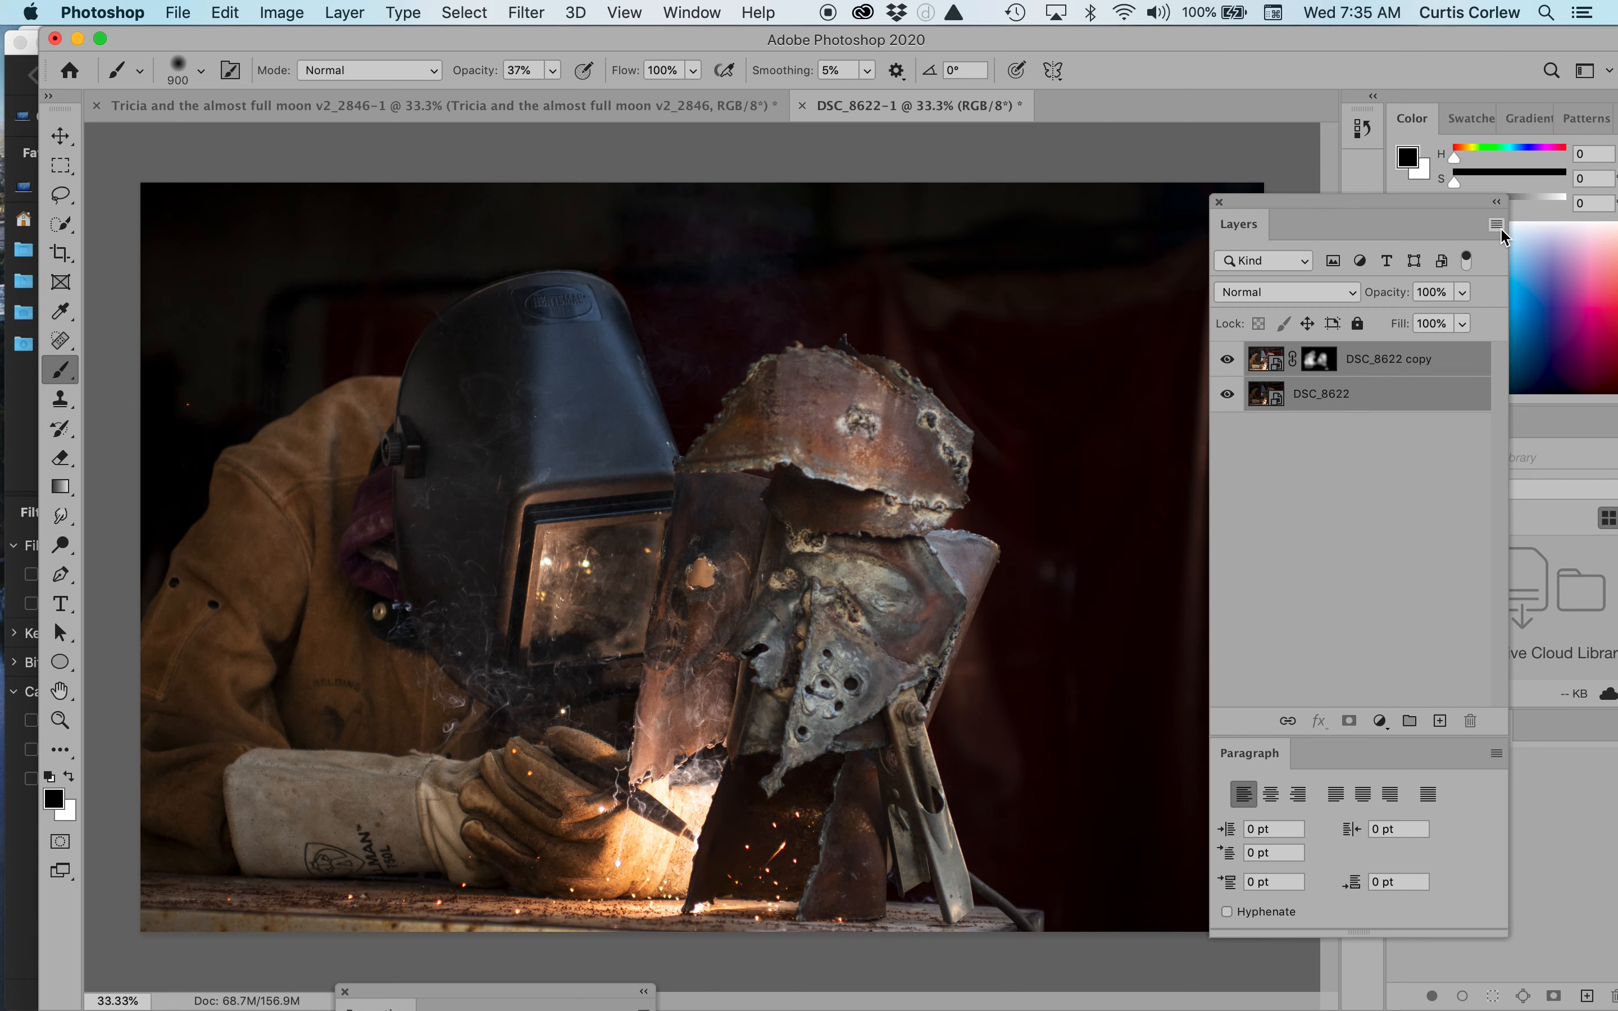
Merge the two selected layers into a separate new layer on top while keeping the original smart object layers
left_click(1496, 225)
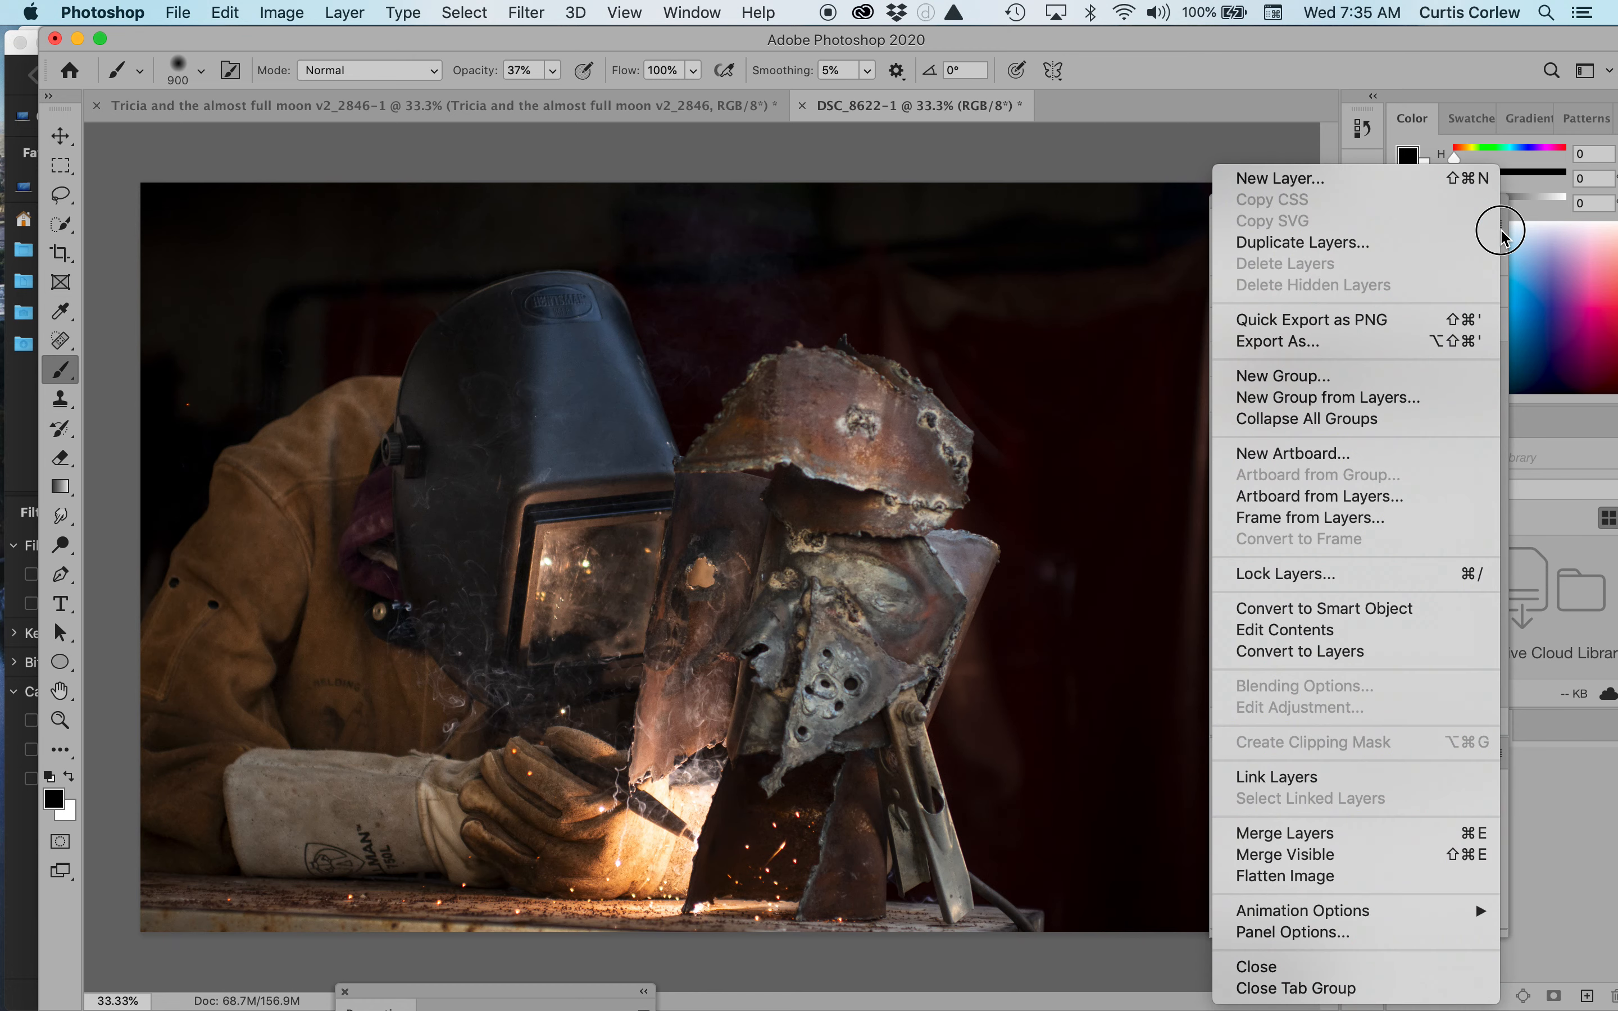
left_click(1397, 839)
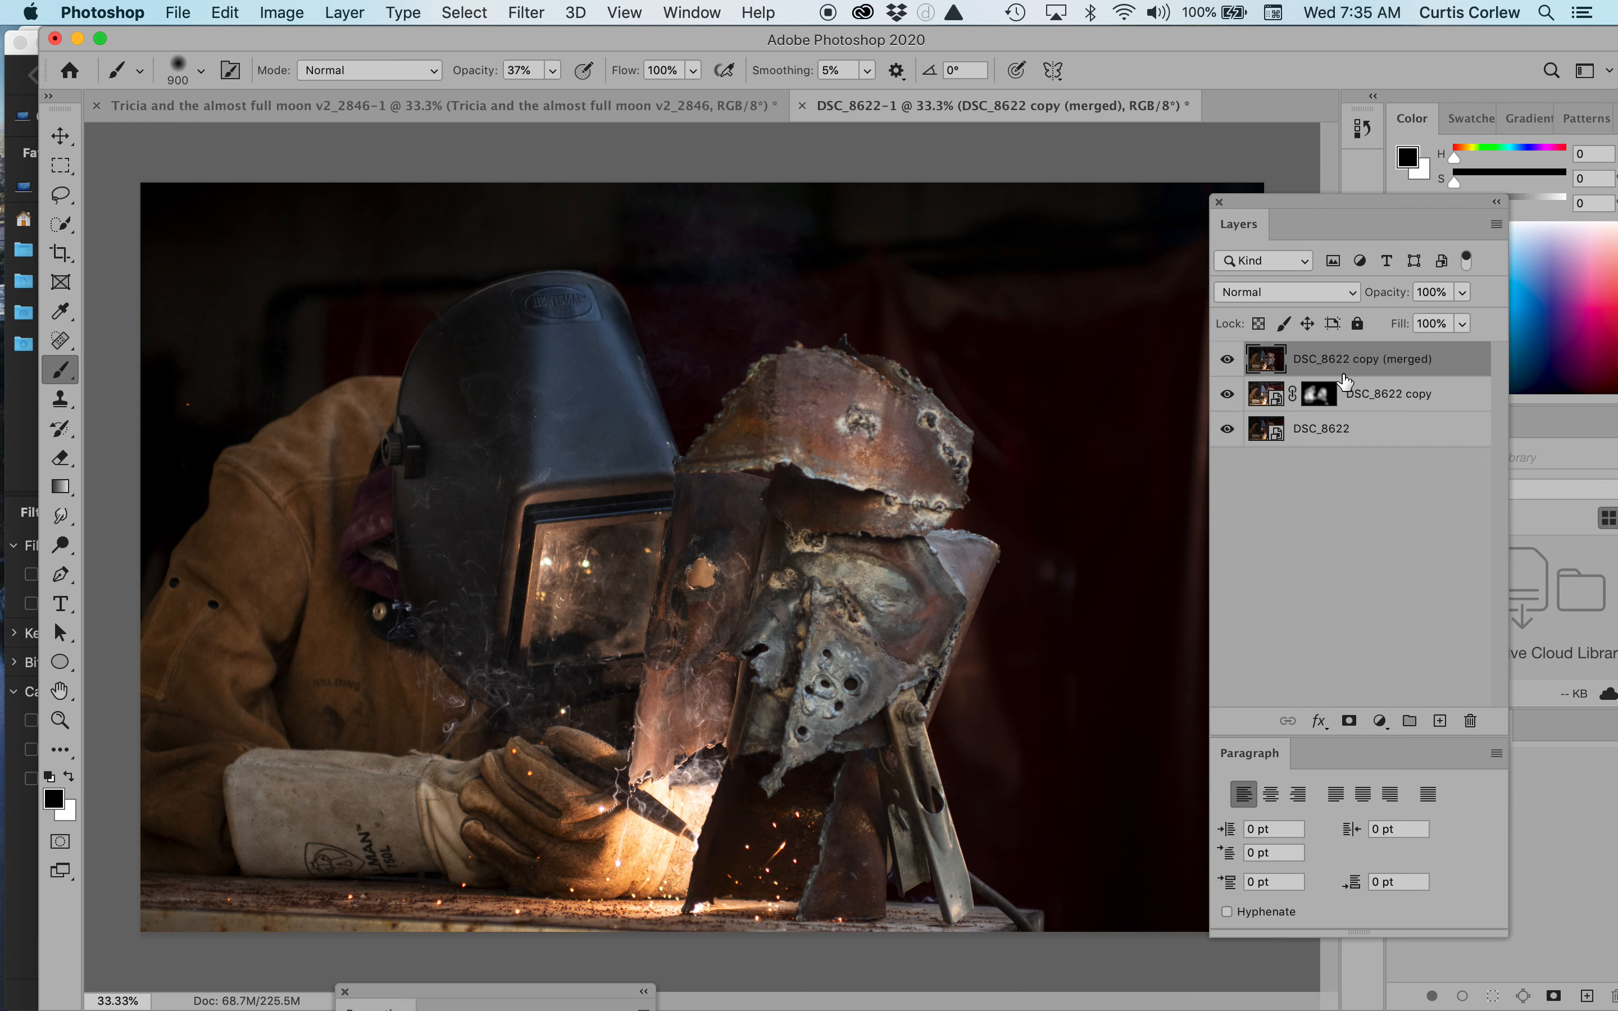